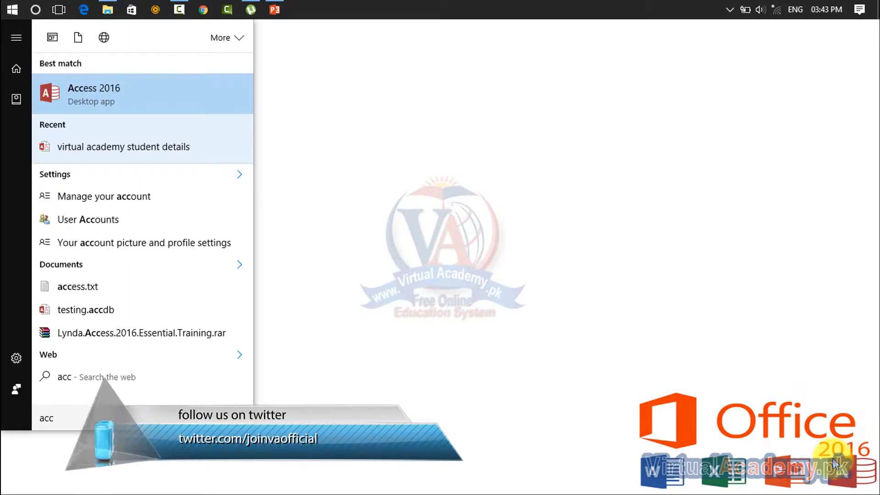
# - Launch Access 2016, dismiss the activation notice, and open the 'virtual academy student details' database
pyautogui.press('Return')
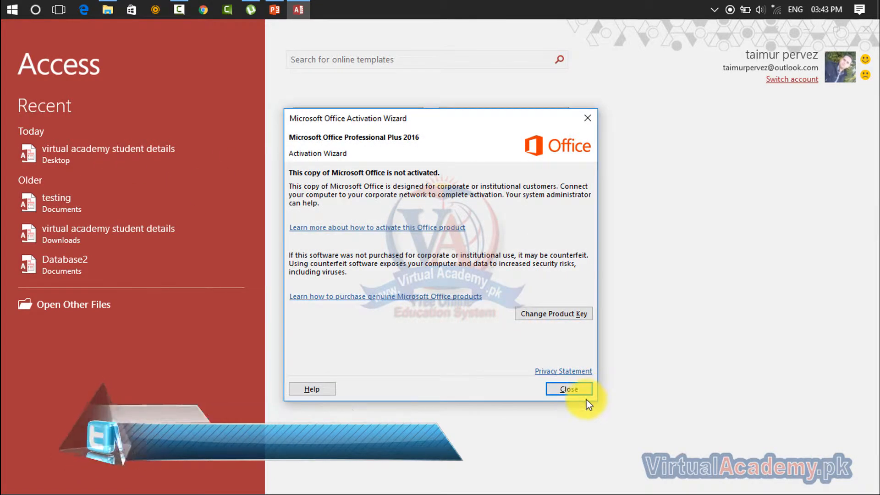
pyautogui.click(582, 390)
pyautogui.click(129, 156)
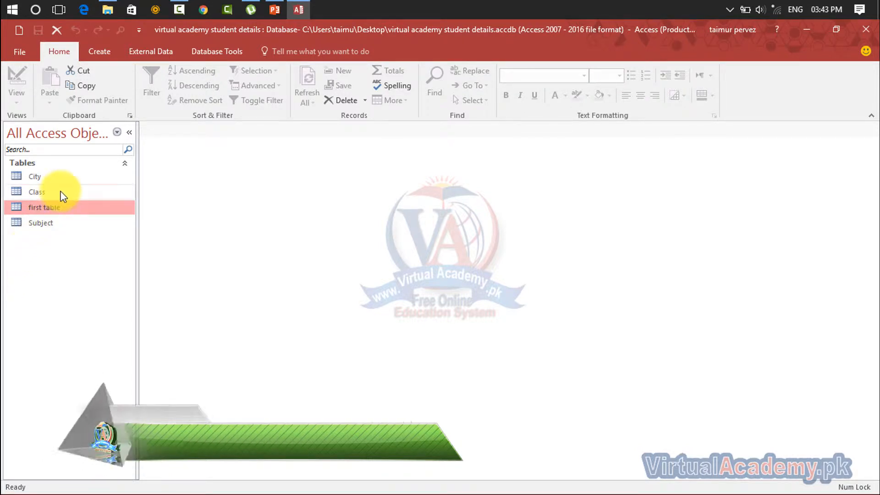
# - Rename the table 'first table' to 'Student Detail' from its right-click menu
pyautogui.click(43, 210)
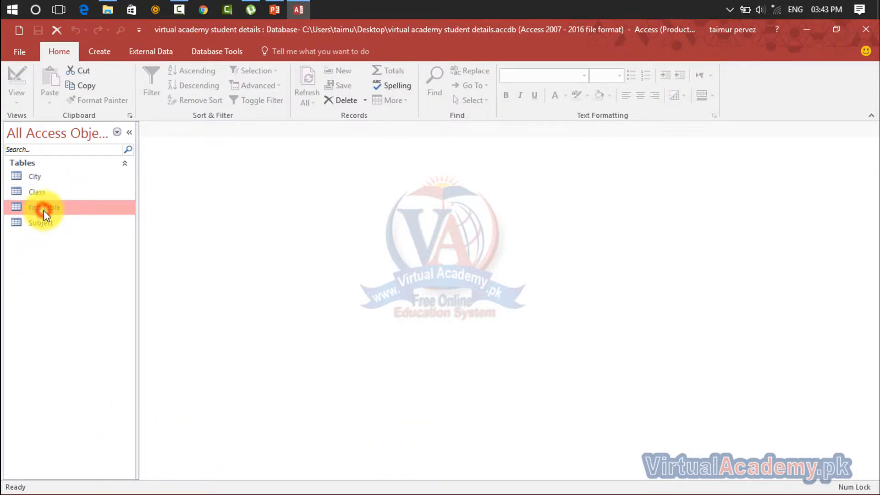
pyautogui.rightClick(43, 212)
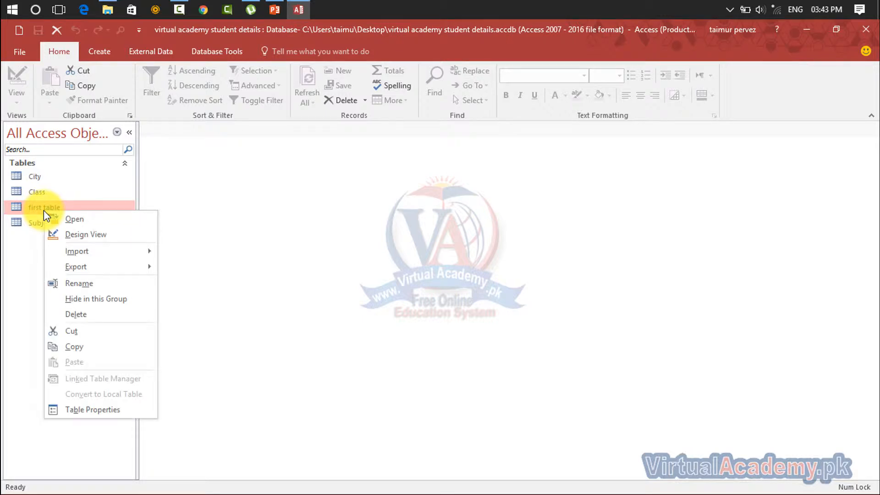
pyautogui.click(40, 209)
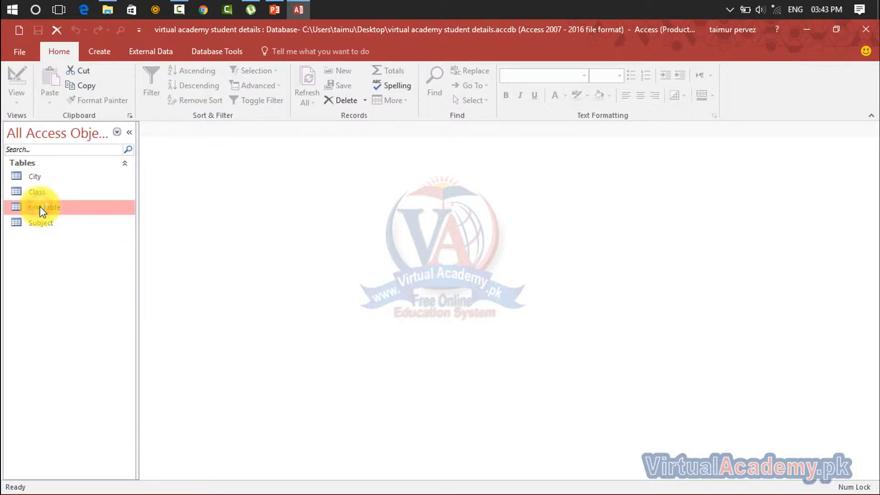
pyautogui.click(41, 210)
pyautogui.rightClick(42, 210)
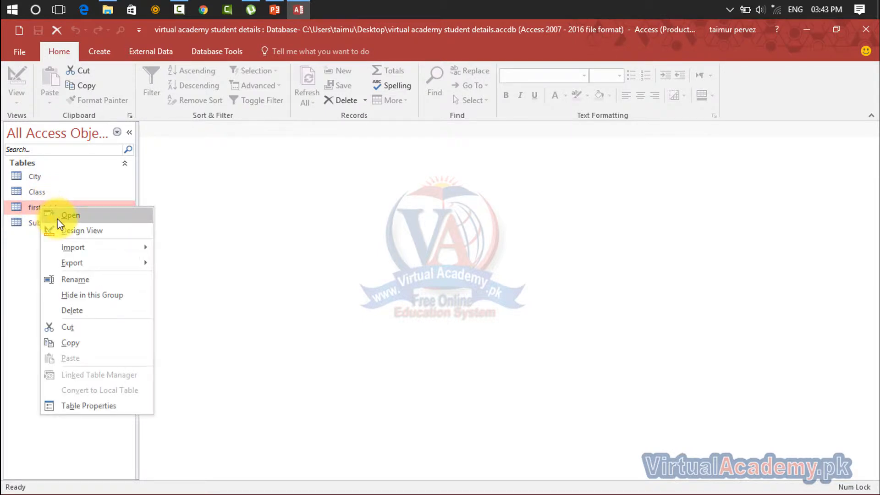
pyautogui.click(58, 278)
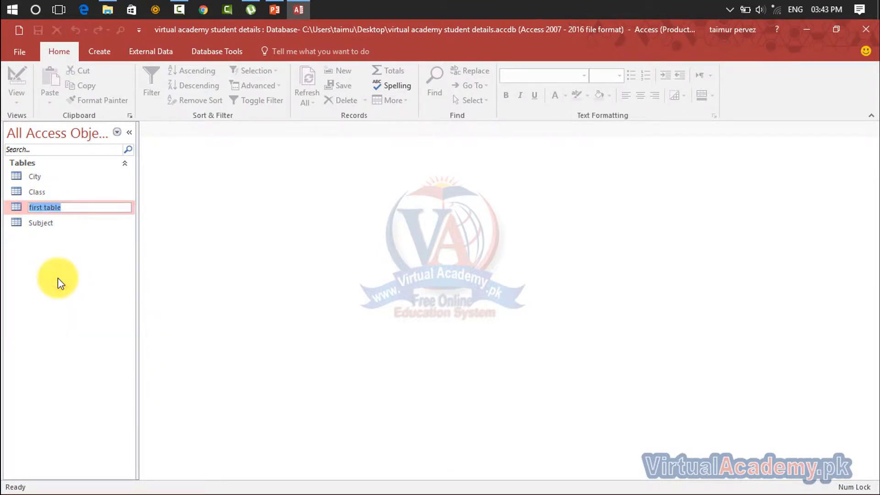
pyautogui.write('Studnt')
pyautogui.press('BackSpace')
pyautogui.press('BackSpace')
pyautogui.write('ent Detail')
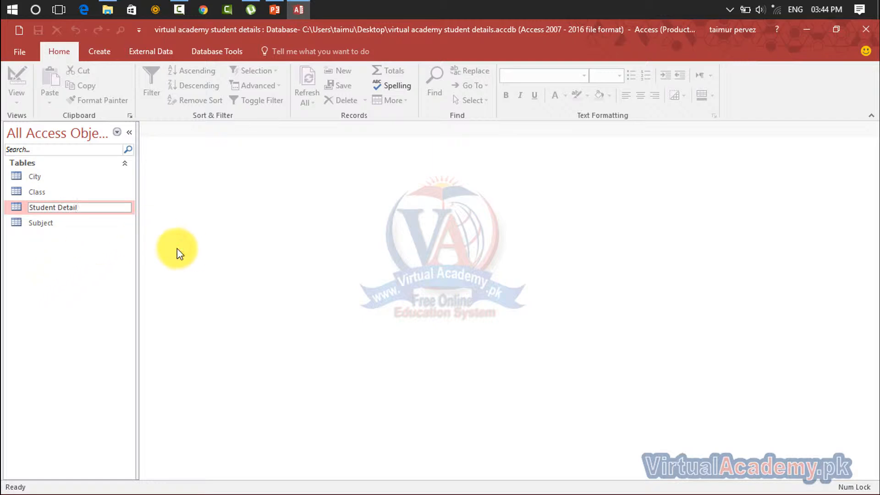
pyautogui.click(84, 244)
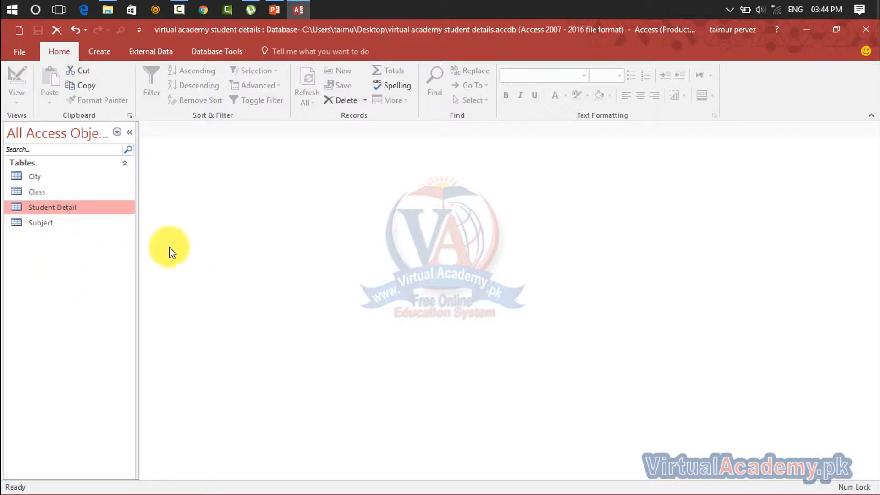
pyautogui.click(100, 212)
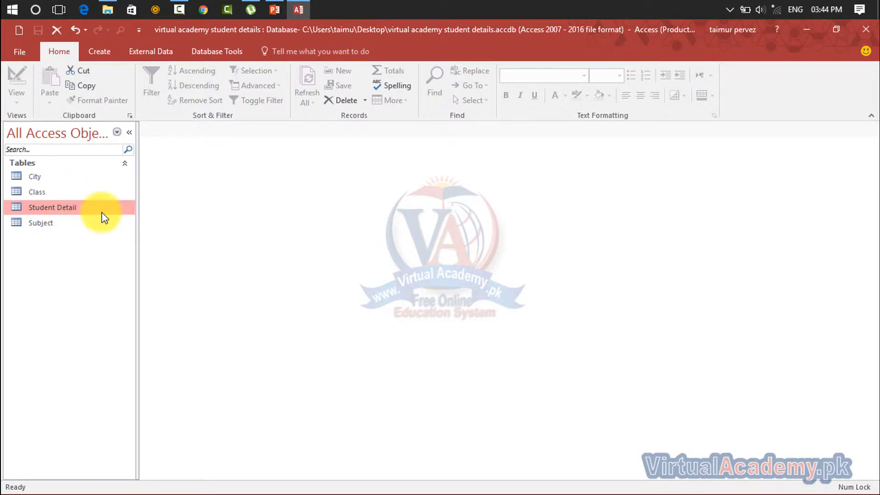
pyautogui.click(105, 56)
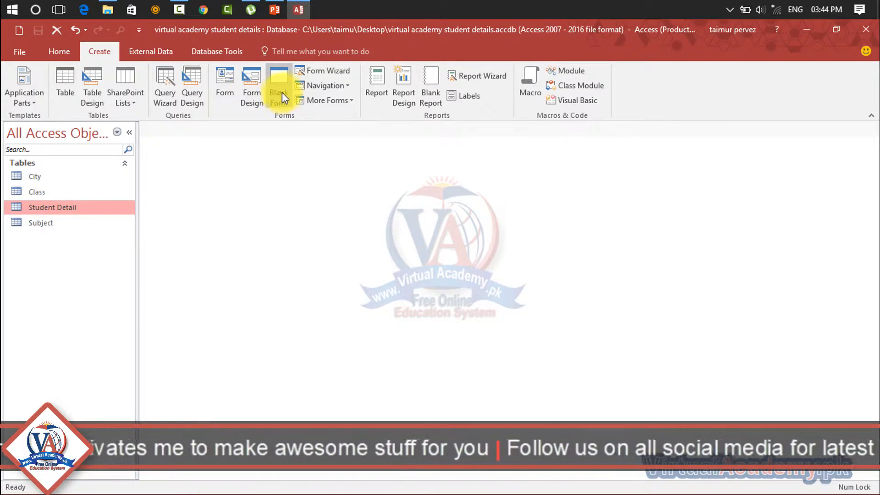
# - Browse the Navigation and More Forms layout lists on the Create tab without choosing one
pyautogui.click(340, 87)
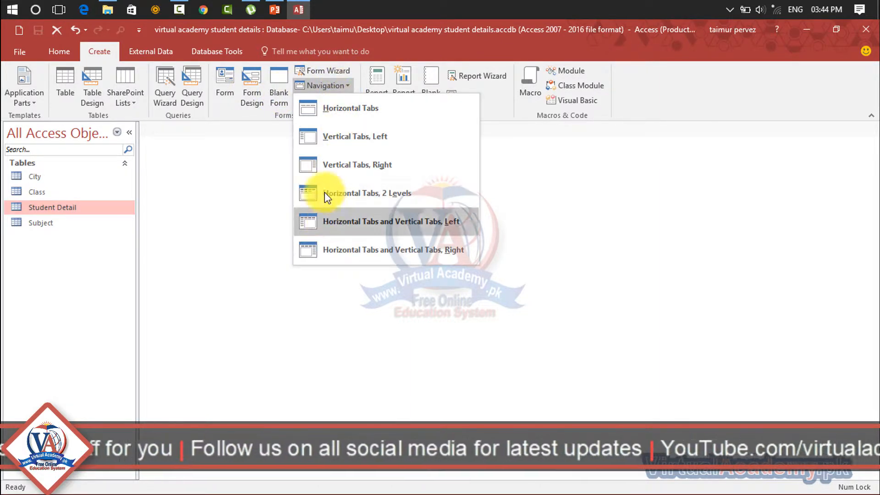
pyautogui.click(256, 117)
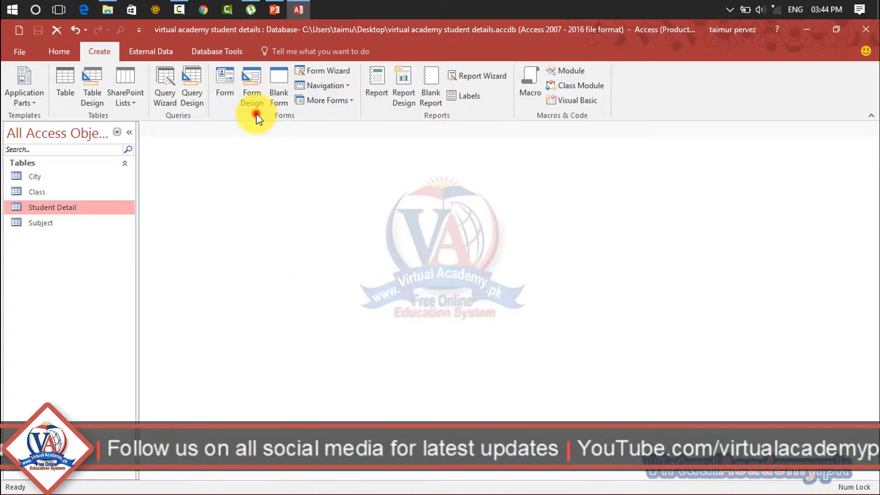
pyautogui.click(344, 101)
pyautogui.click(345, 100)
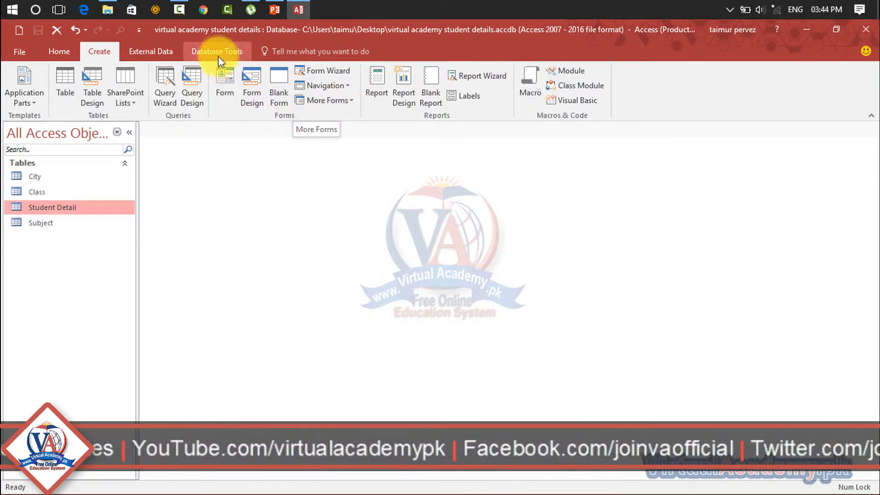
# - Start the Form Wizard, trying Student Reg in and back out of the selected fields
pyautogui.click(325, 73)
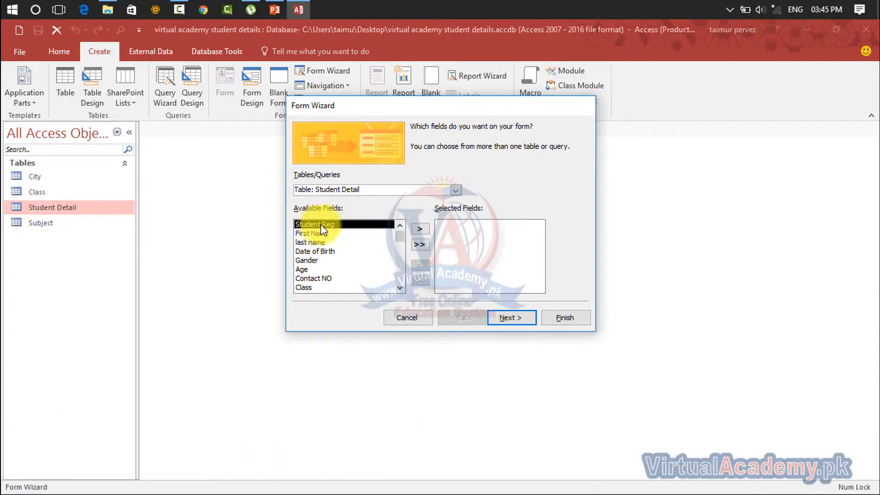
pyautogui.click(423, 229)
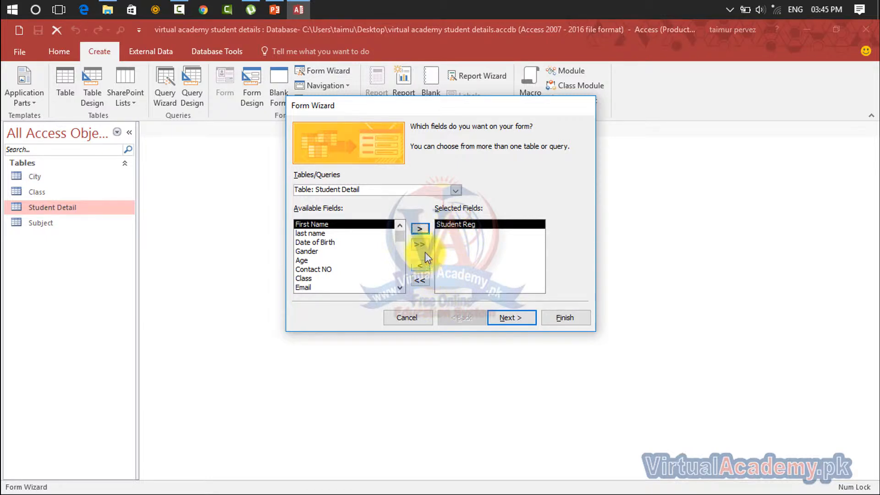
pyautogui.click(420, 269)
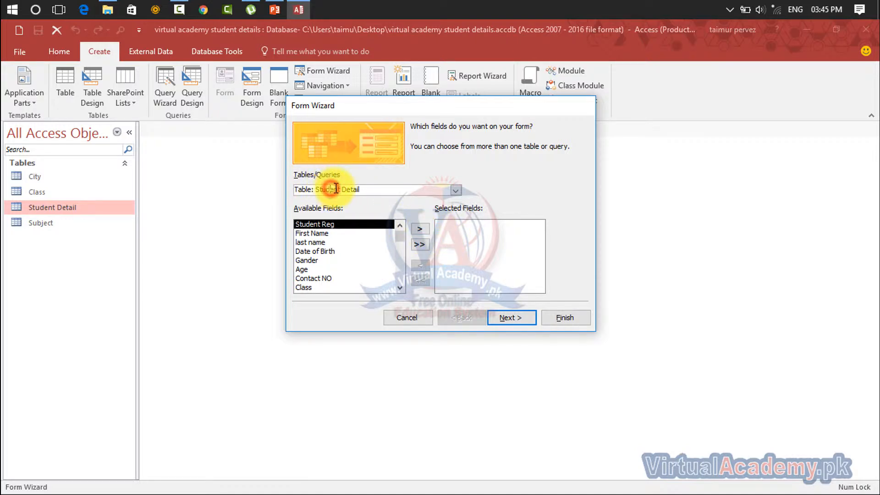
pyautogui.click(455, 192)
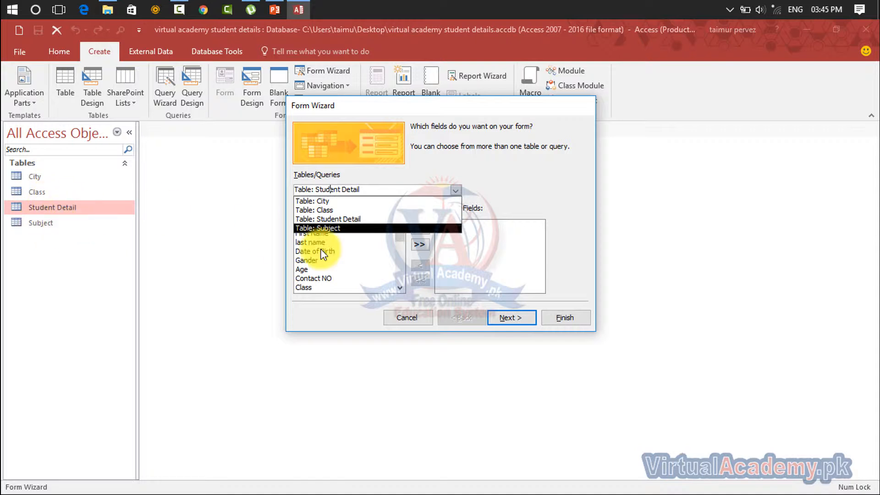
# - Browse City, Subject and Class as sources, then settle on Table: Student Detail
pyautogui.click(316, 199)
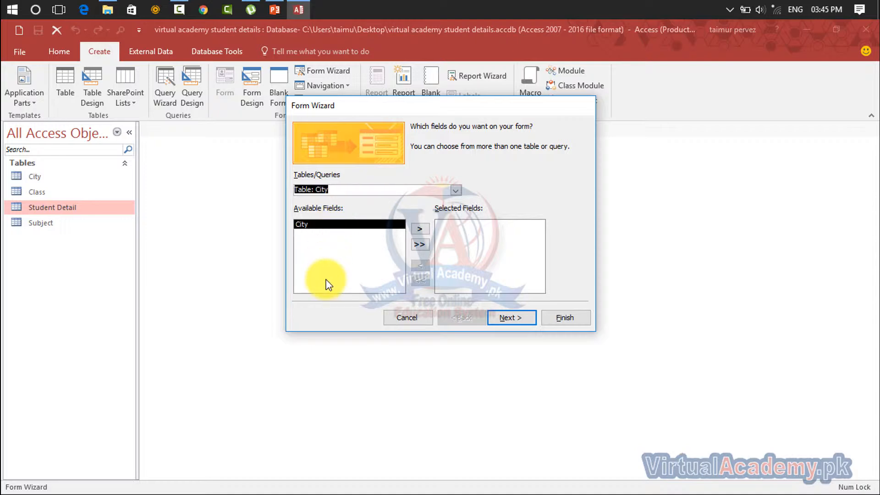
pyautogui.click(456, 195)
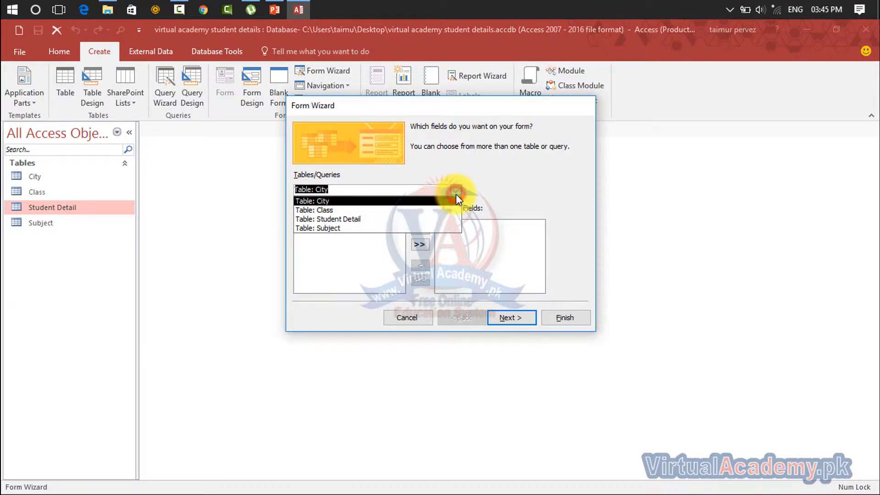
pyautogui.click(412, 233)
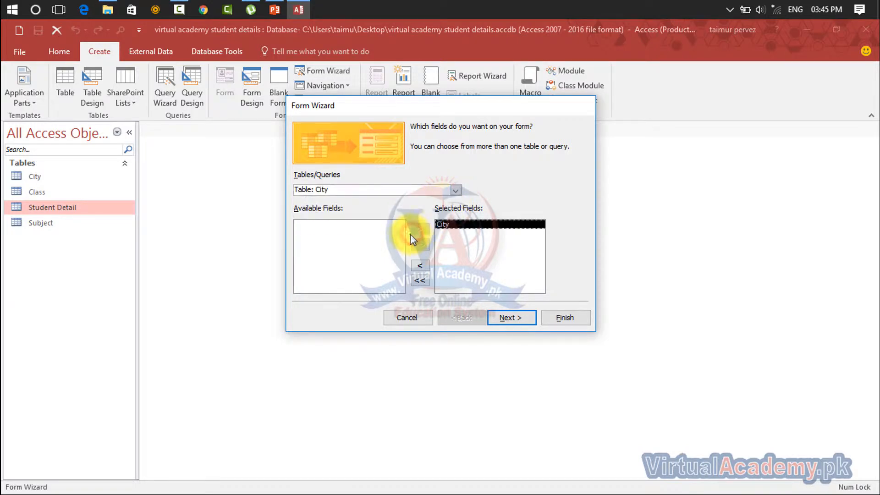
pyautogui.click(420, 266)
pyautogui.click(447, 189)
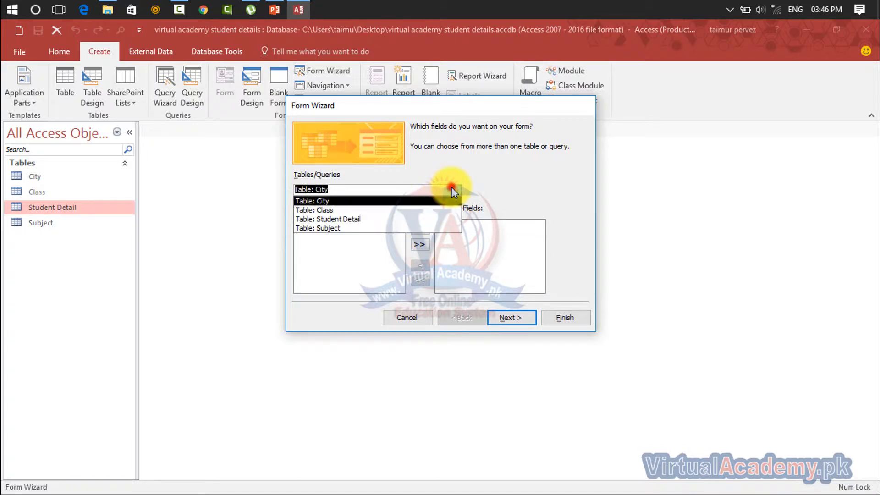
pyautogui.click(419, 229)
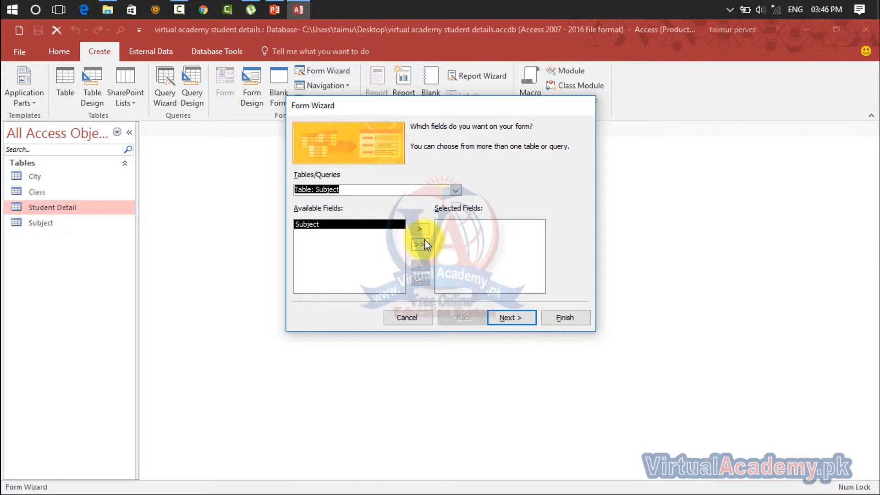
pyautogui.click(456, 191)
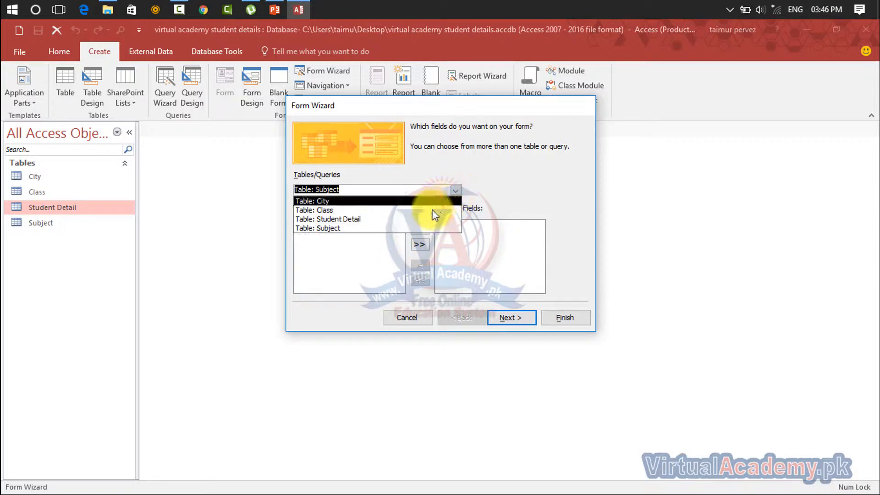
pyautogui.click(428, 210)
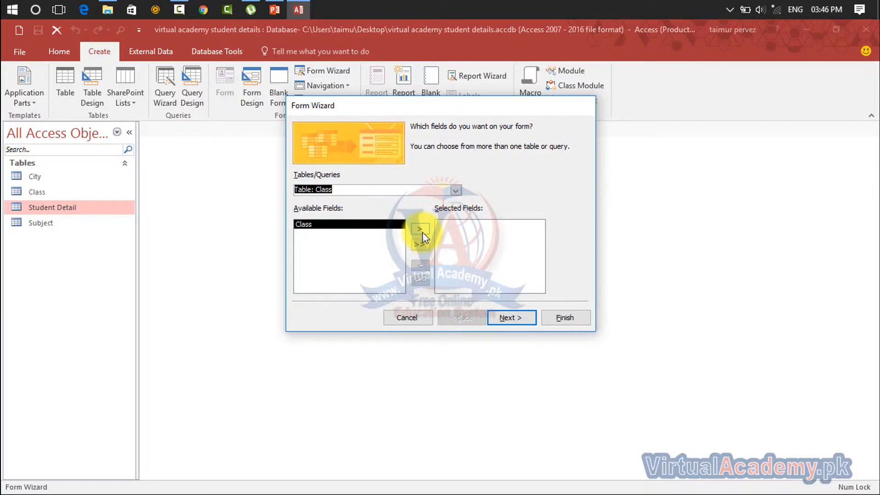
pyautogui.click(456, 190)
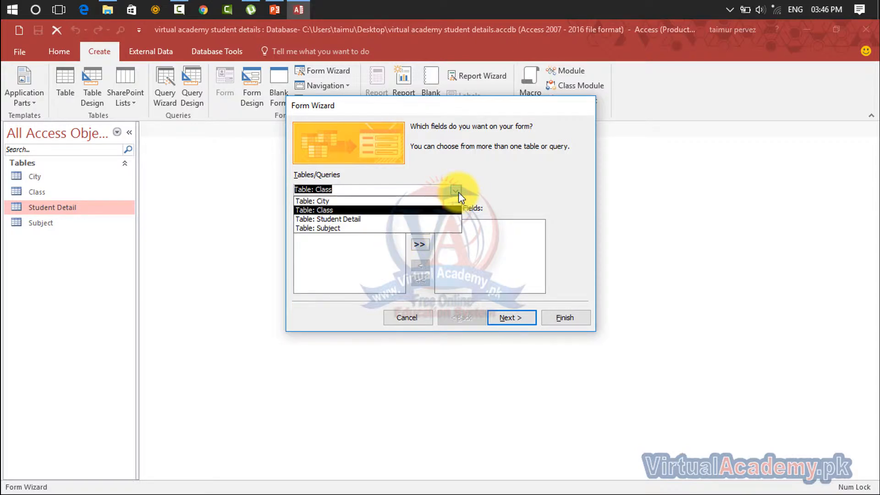
pyautogui.click(443, 220)
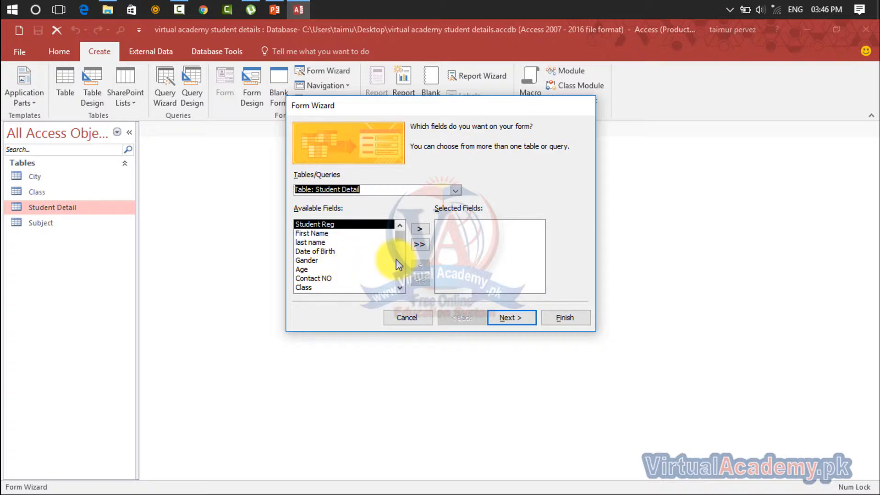
pyautogui.click(420, 230)
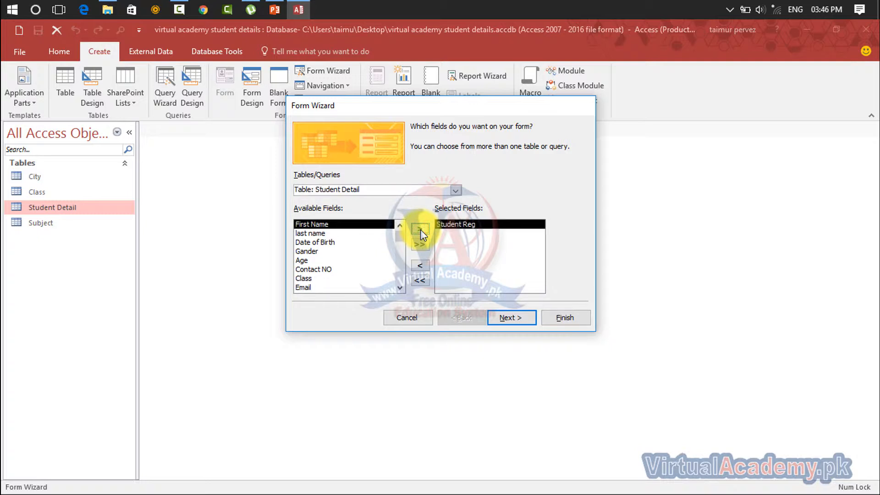
pyautogui.click(420, 229)
pyautogui.click(420, 229)
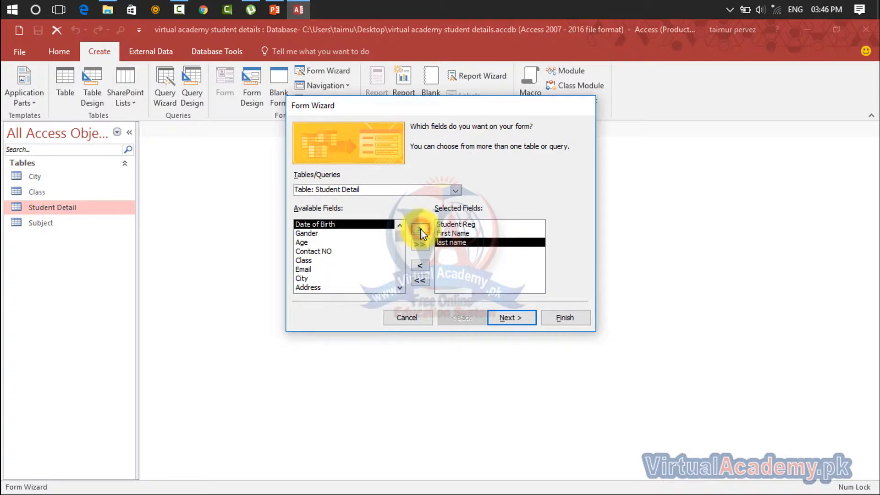
pyautogui.click(420, 229)
pyautogui.click(420, 229)
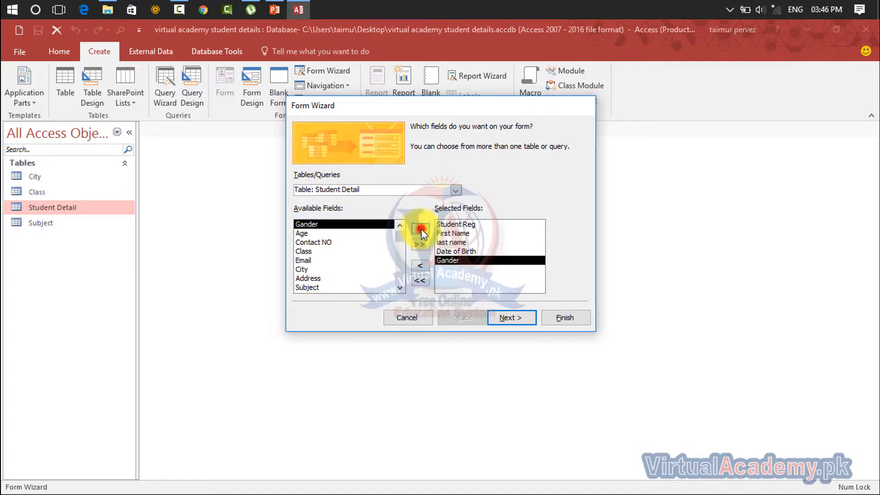
pyautogui.click(420, 229)
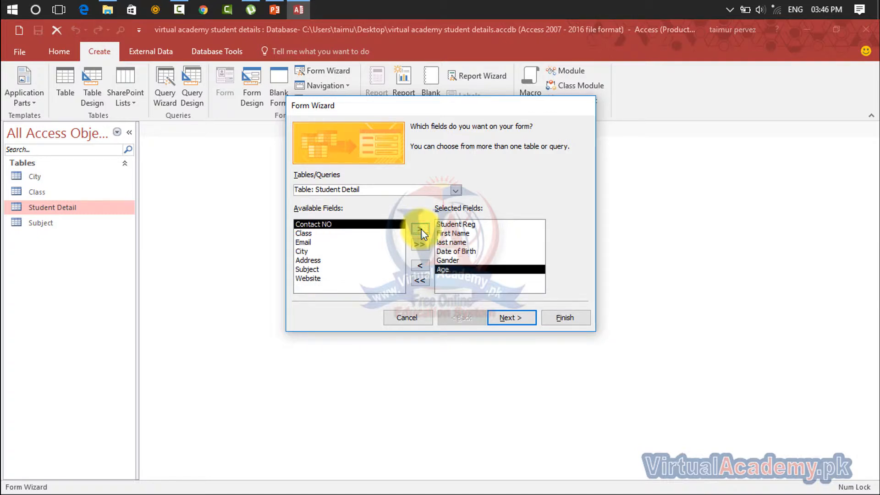
pyautogui.click(420, 229)
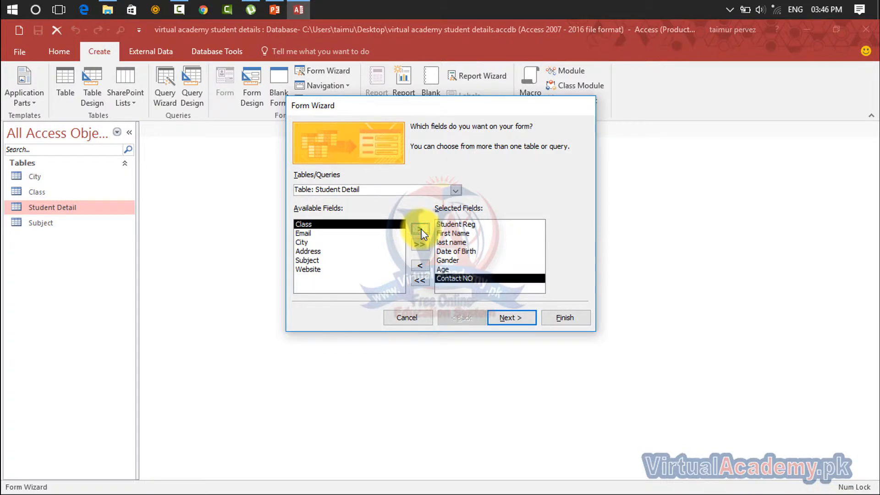
pyautogui.click(420, 229)
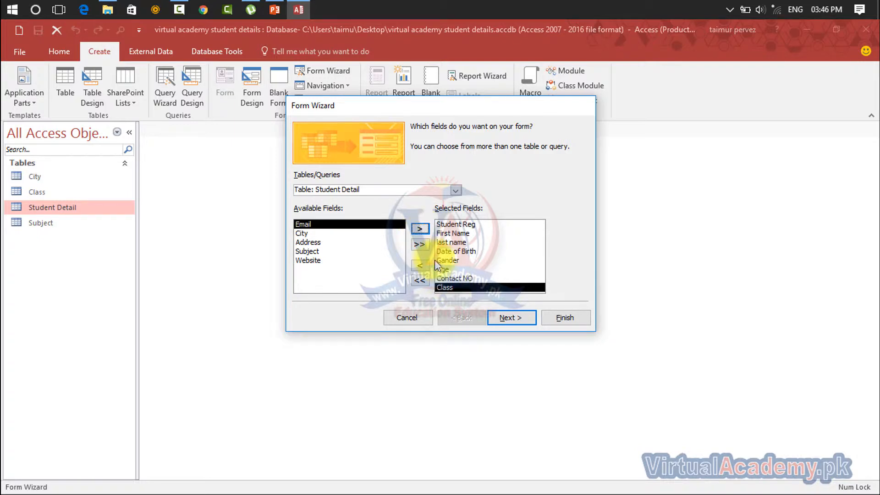
pyautogui.click(419, 265)
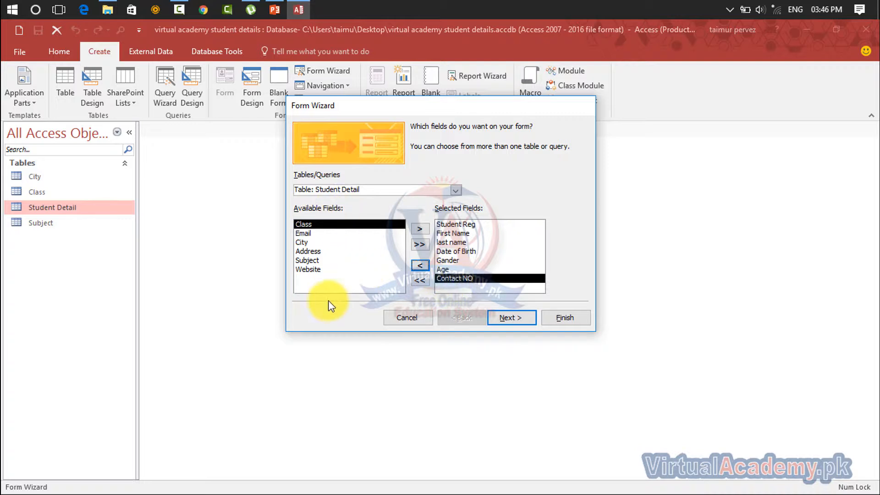
pyautogui.click(419, 244)
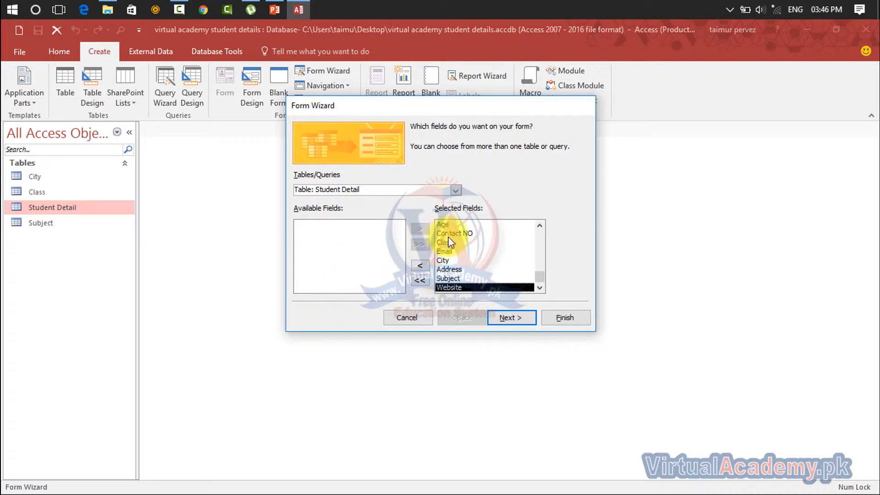
pyautogui.click(421, 280)
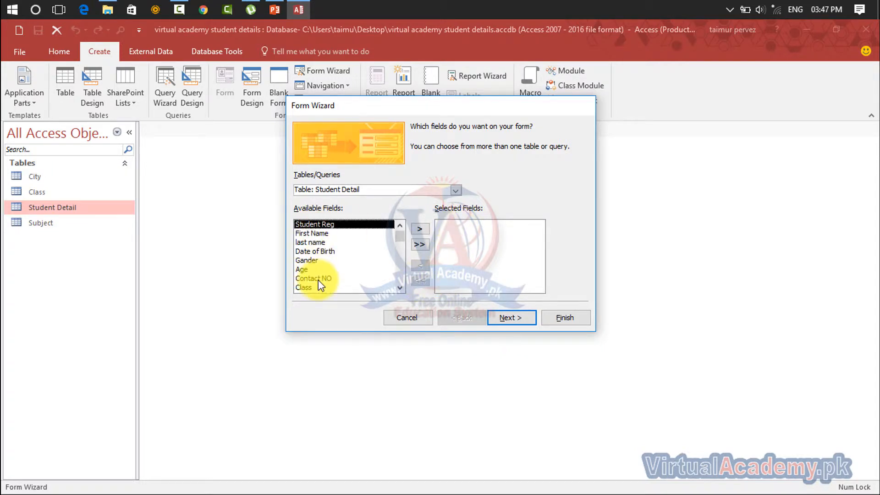
# - Add Student Reg, First Name, last name, Date of Birth, Gander, Age, Contact NO and Address
pyautogui.click(418, 228)
pyautogui.click(418, 228)
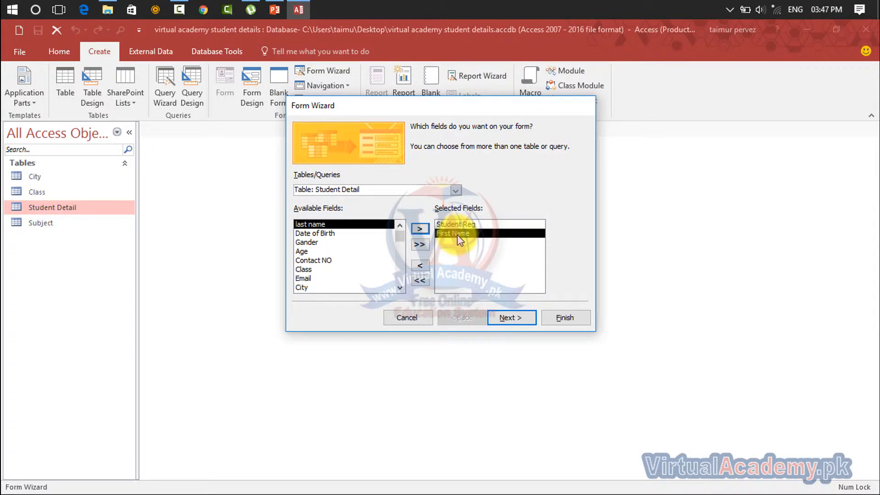
pyautogui.click(424, 227)
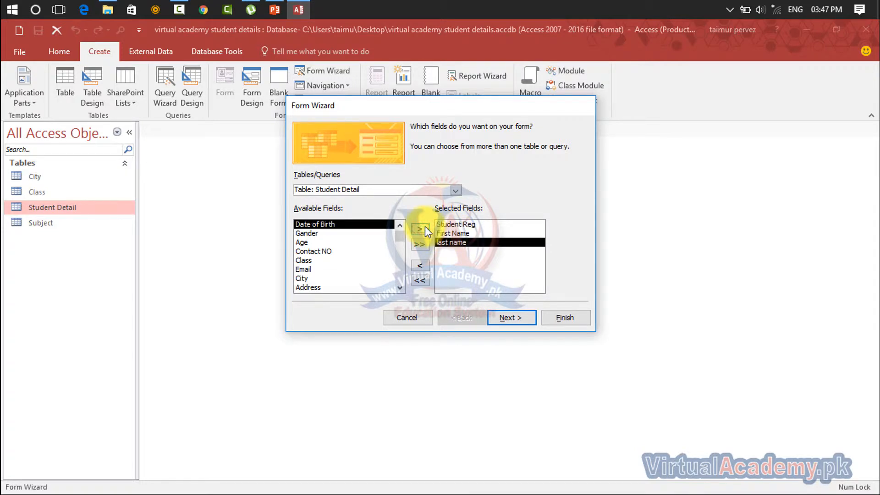
pyautogui.click(424, 228)
pyautogui.click(424, 227)
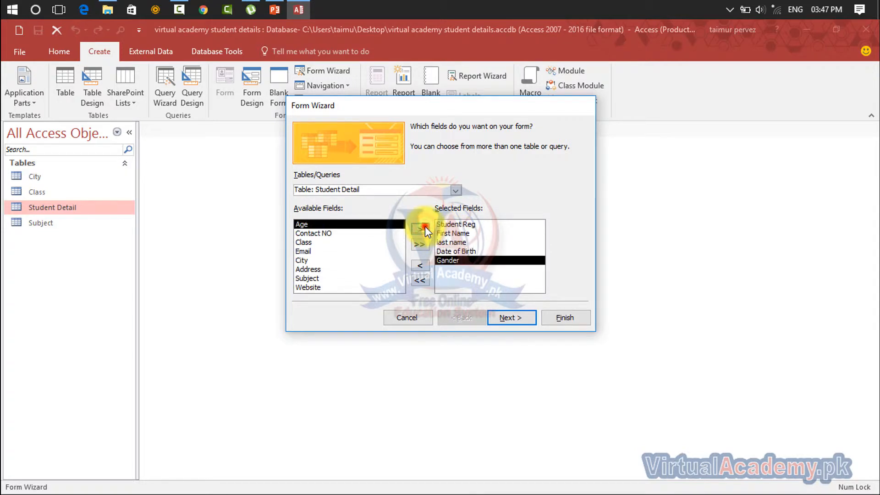
pyautogui.click(425, 226)
pyautogui.click(425, 226)
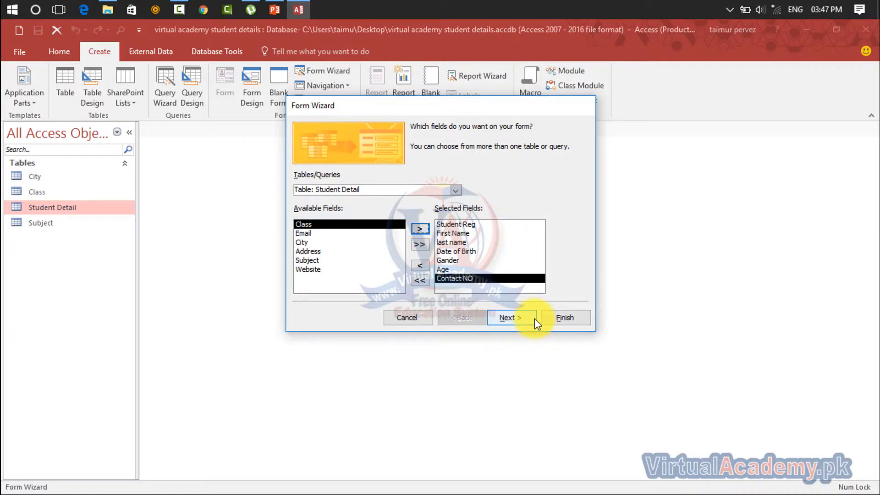
pyautogui.click(307, 269)
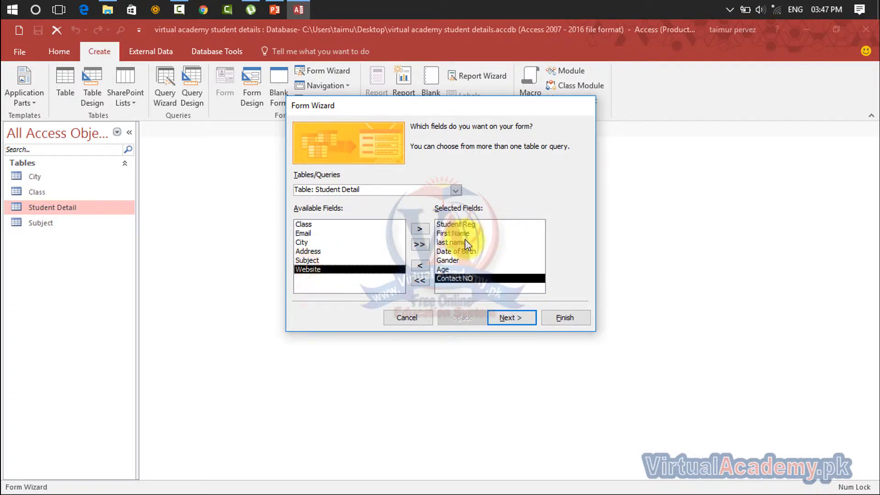
pyautogui.click(334, 251)
pyautogui.click(418, 232)
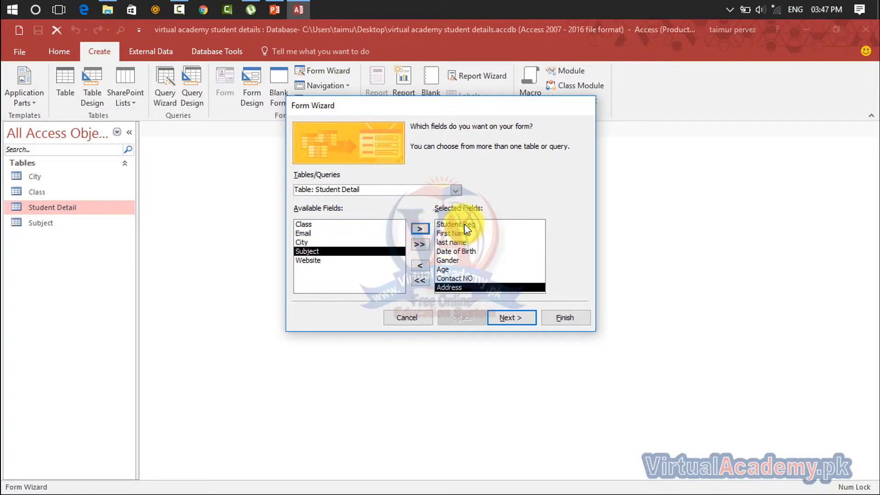
pyautogui.click(529, 321)
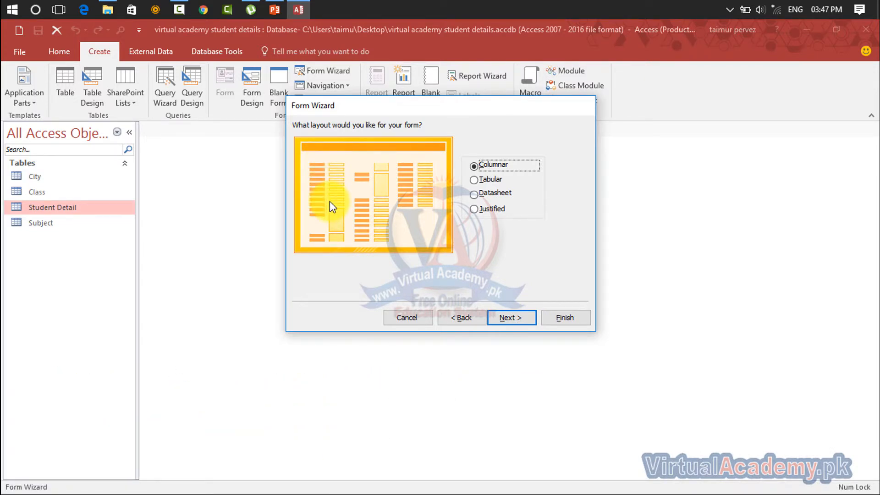
# - Preview the Tabular, Datasheet and Justified layouts, then keep Columnar and continue
pyautogui.click(479, 179)
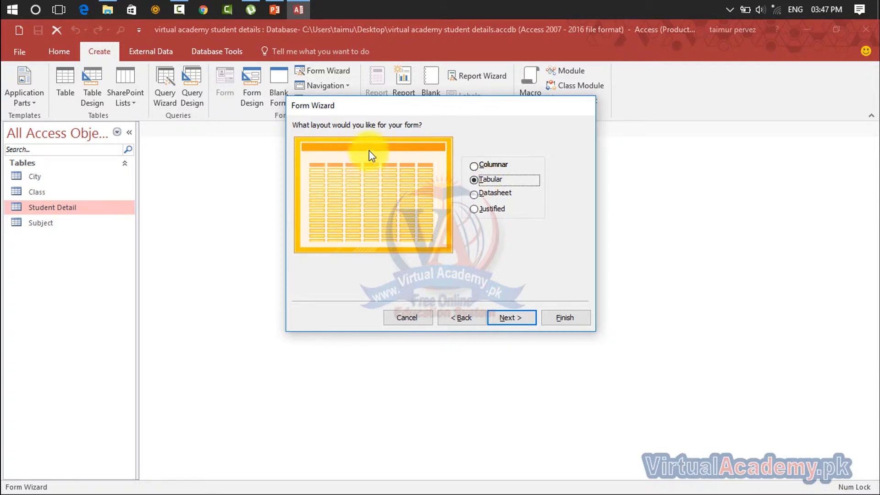
pyautogui.click(479, 192)
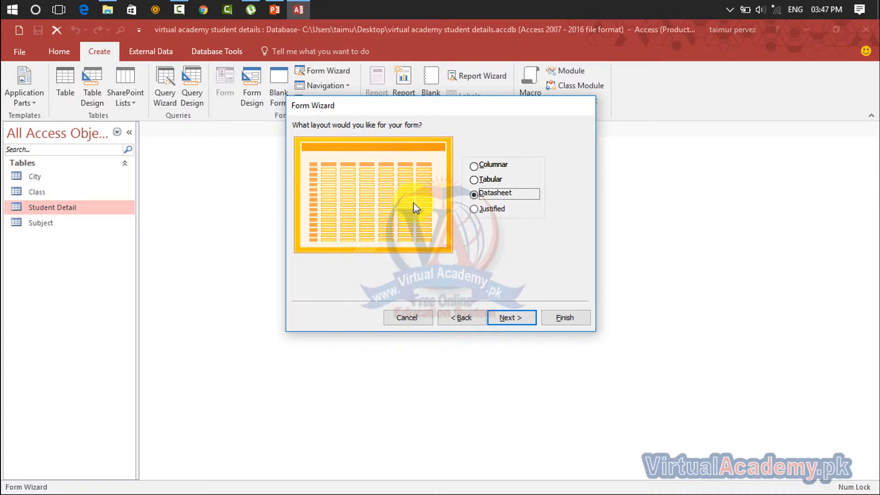
pyautogui.click(476, 210)
pyautogui.click(482, 197)
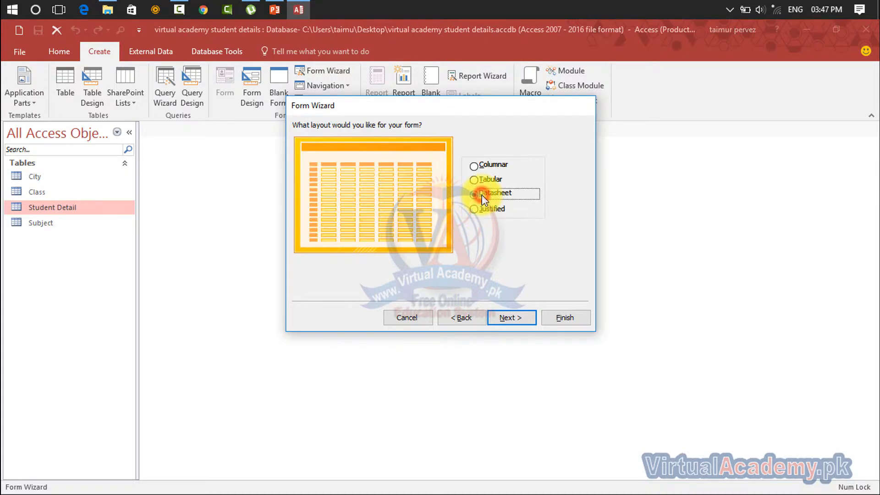
pyautogui.click(487, 178)
pyautogui.click(487, 166)
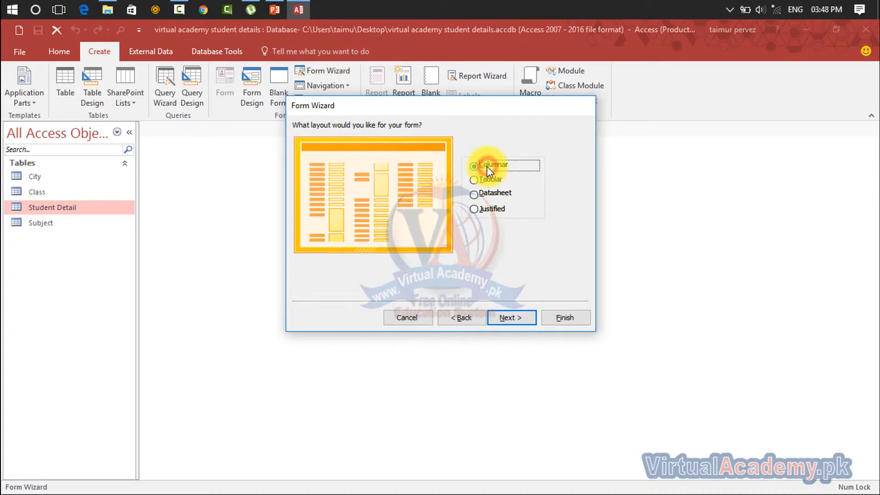
pyautogui.click(482, 193)
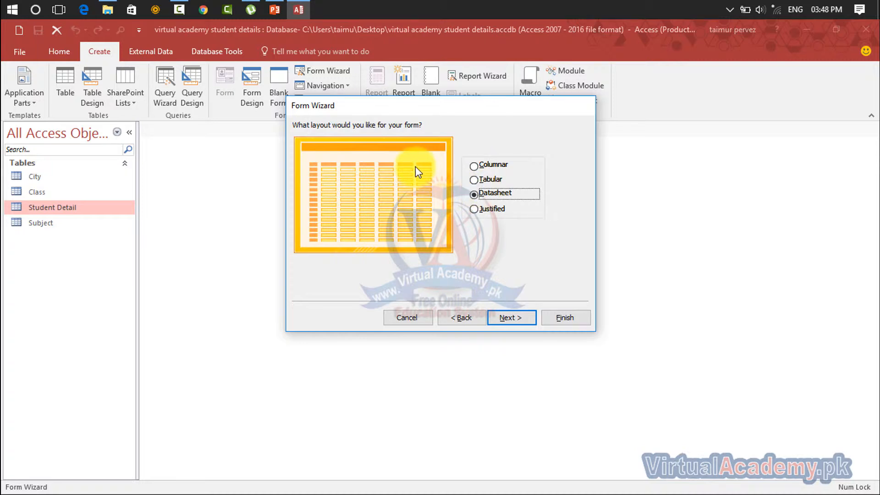
pyautogui.click(474, 209)
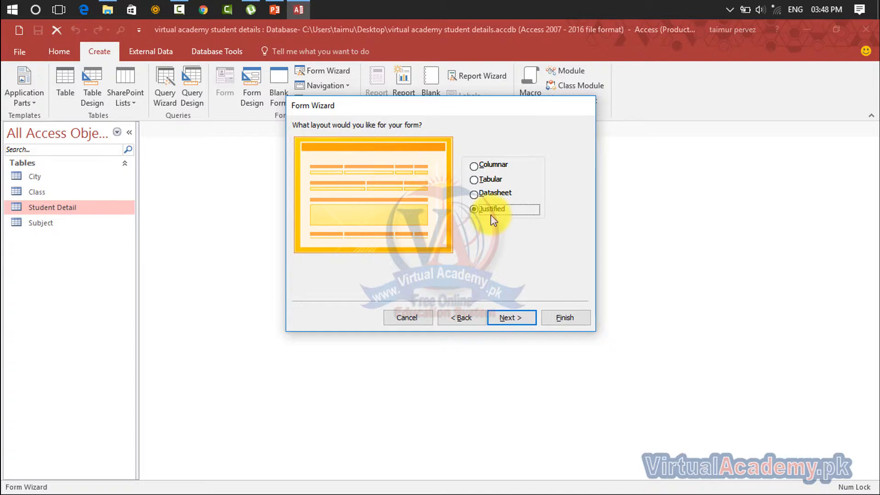
pyautogui.click(479, 163)
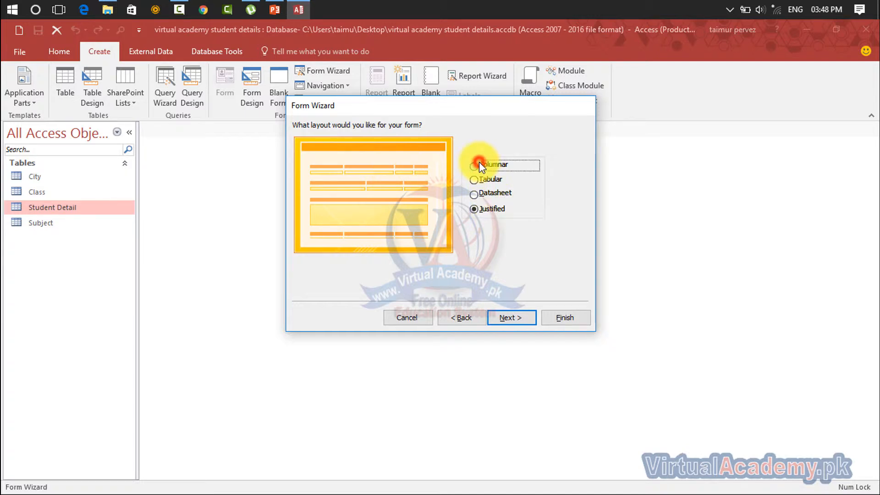
pyautogui.click(504, 315)
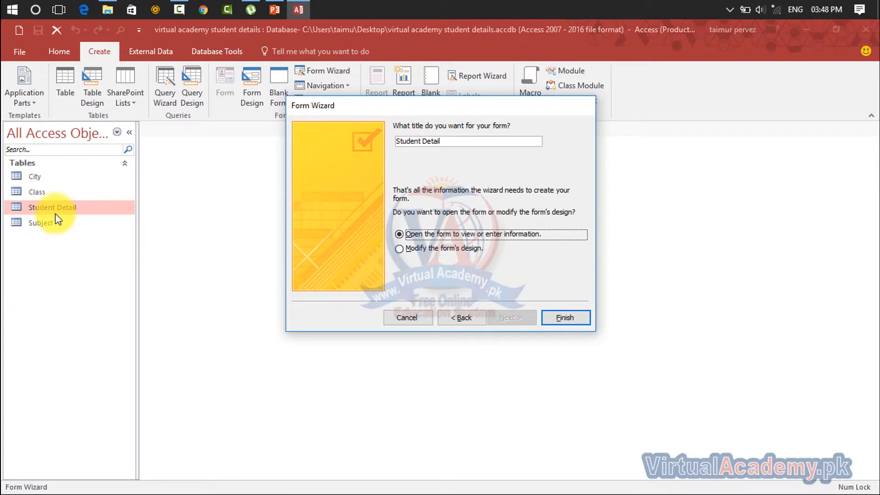
# - Keep the title Student Detail, choose 'Open the form to view or enter information', and finish
pyautogui.click(445, 138)
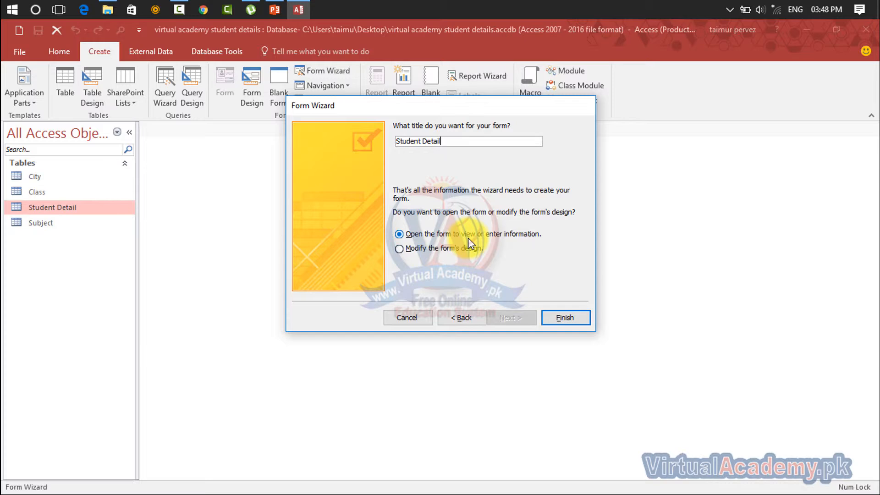
pyautogui.click(456, 251)
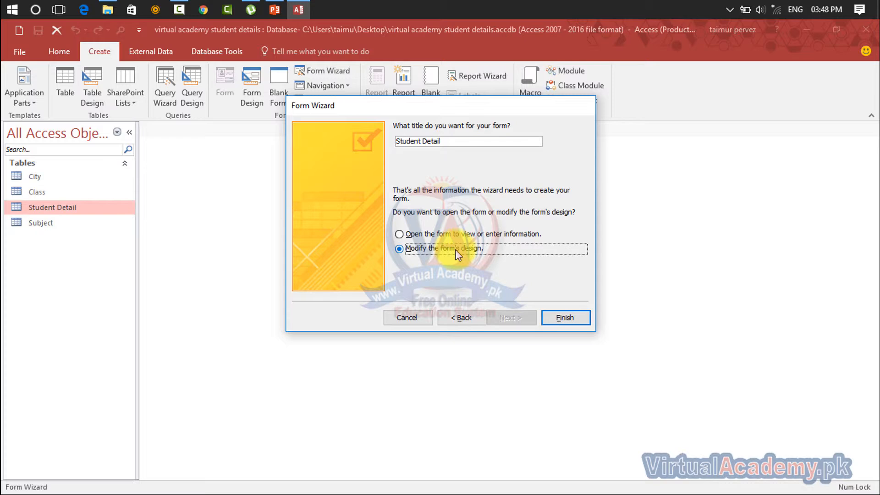
pyautogui.click(450, 235)
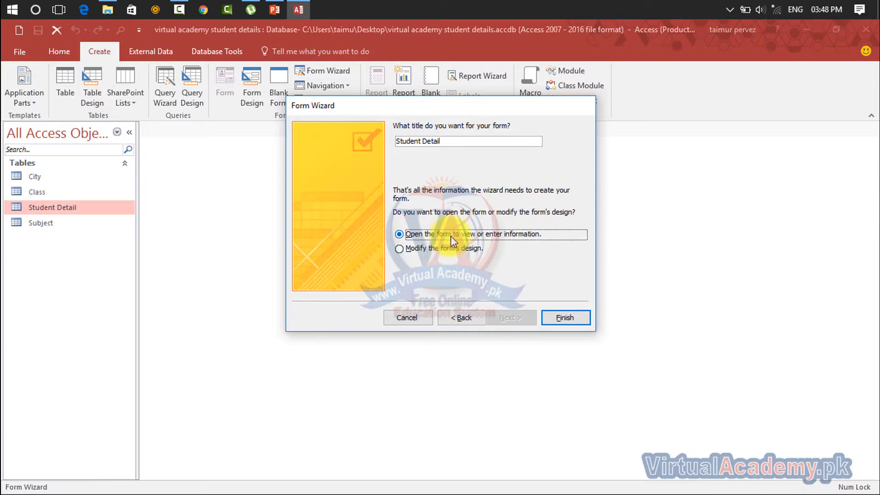
pyautogui.click(564, 318)
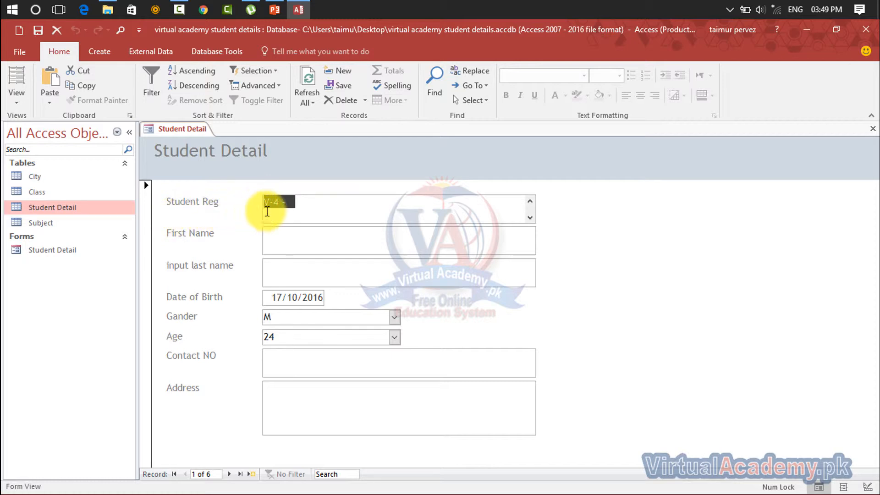
# - Correct Student Reg to V-04-004 and enter the student's first and last name
pyautogui.click(297, 200)
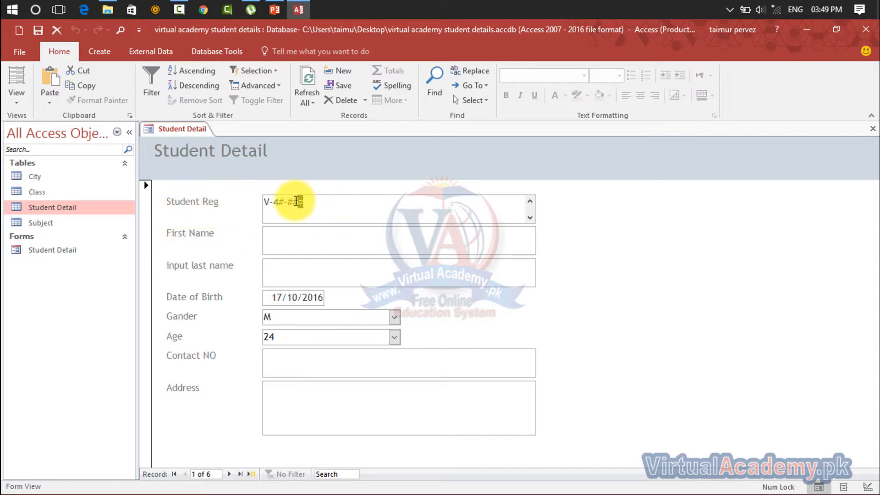
pyautogui.click(283, 201)
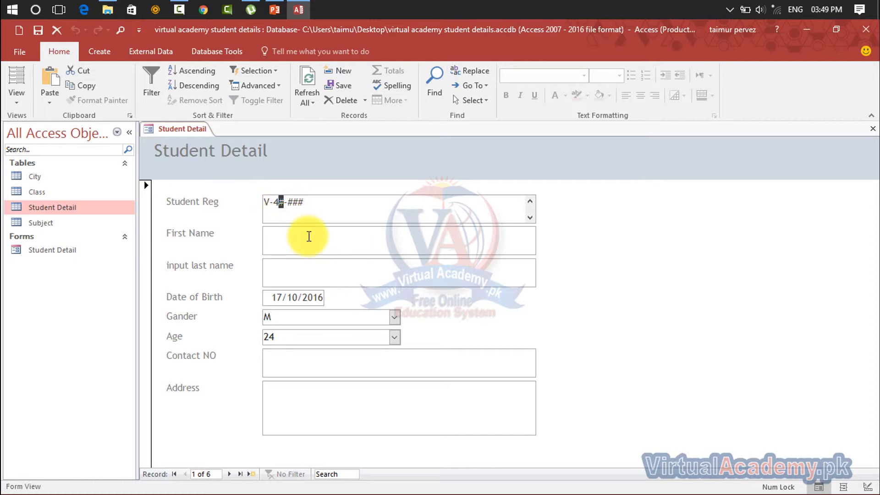
pyautogui.press('Left')
pyautogui.write('04-004')
pyautogui.click(308, 237)
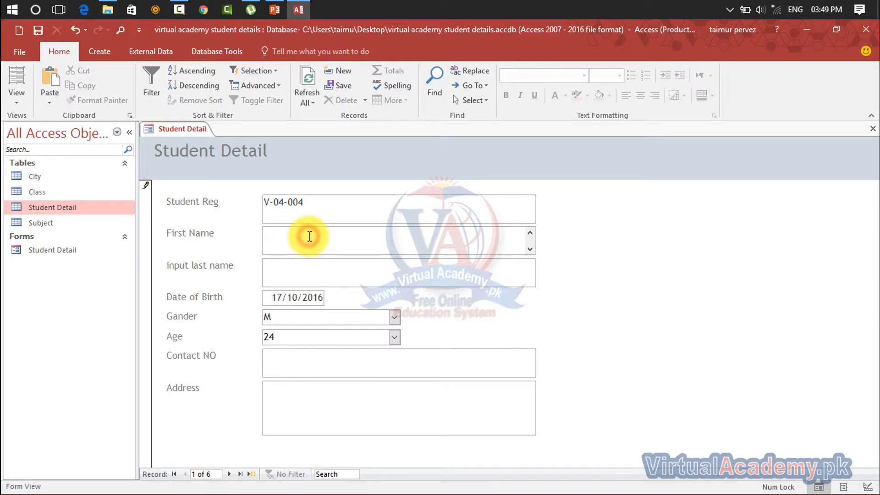
pyautogui.press('Tab')
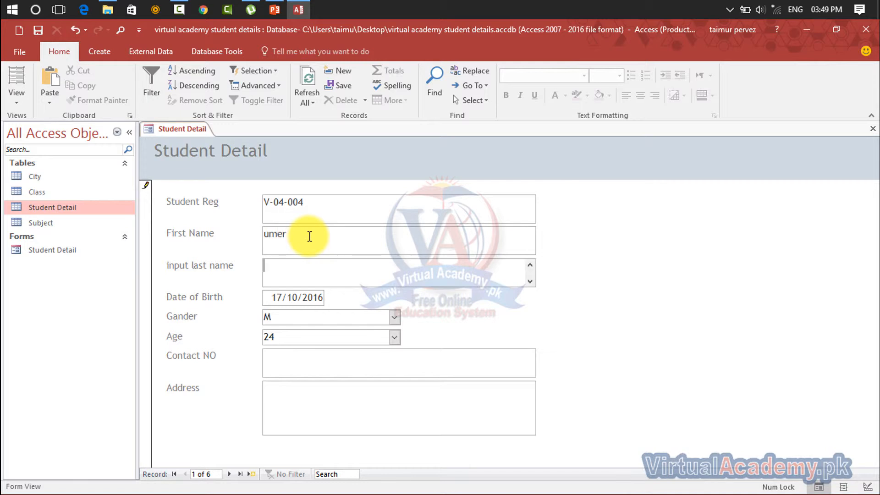
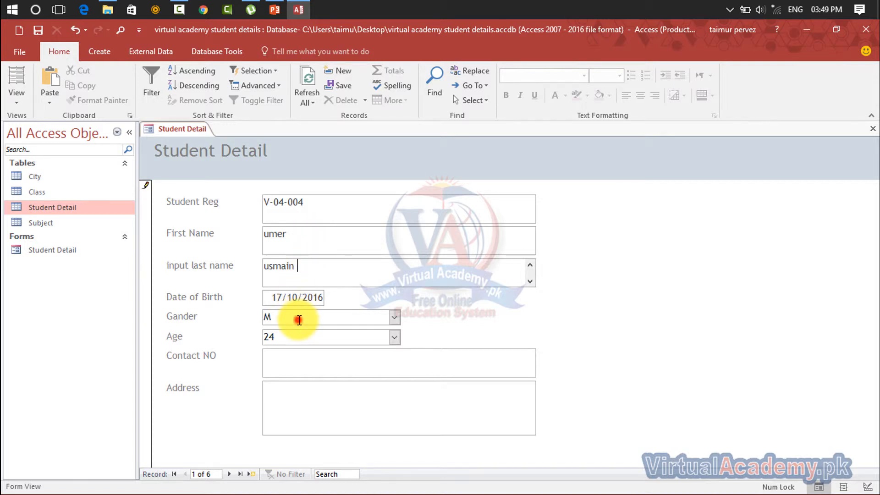
# - Set Gander to M and Age to 26 for record 1, then close the form
pyautogui.click(299, 320)
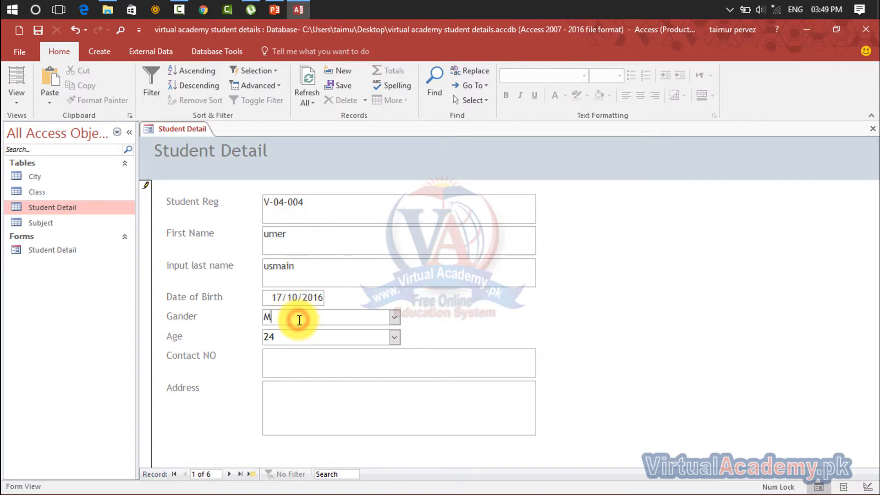
pyautogui.click(394, 317)
pyautogui.click(365, 352)
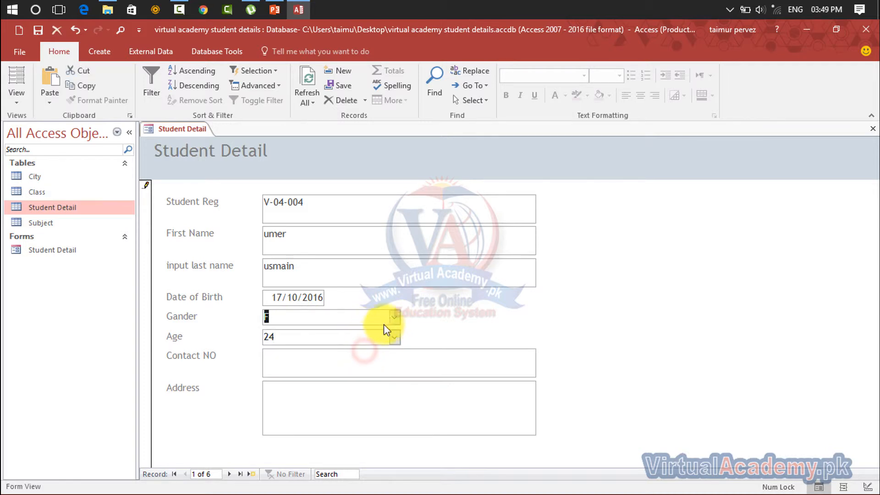
pyautogui.click(394, 317)
pyautogui.click(369, 356)
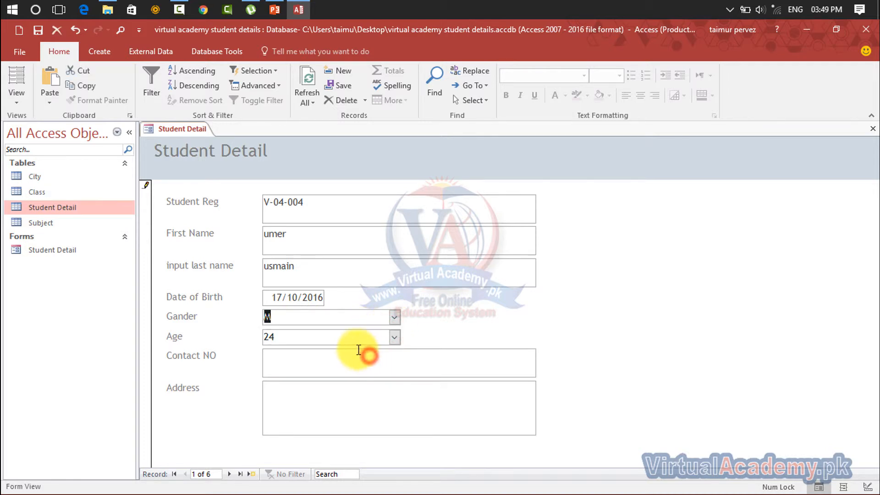
pyautogui.click(344, 340)
pyautogui.click(393, 337)
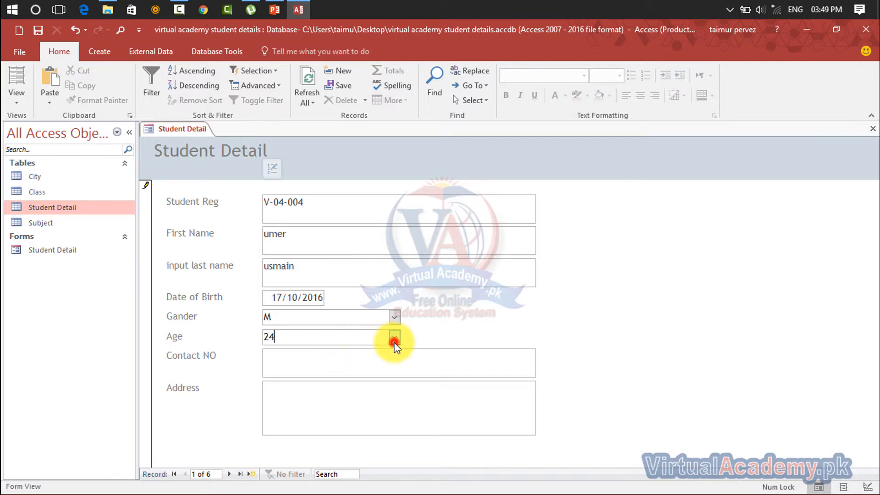
pyautogui.click(365, 291)
pyautogui.click(319, 383)
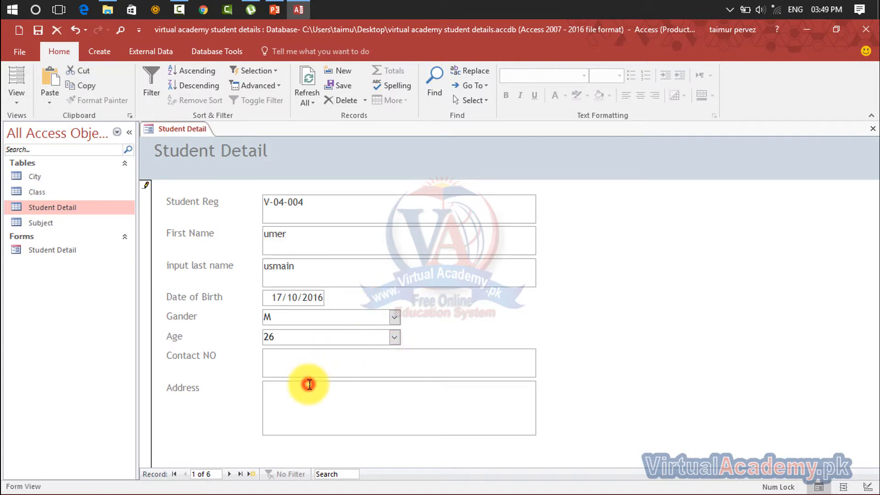
pyautogui.click(308, 370)
pyautogui.click(308, 387)
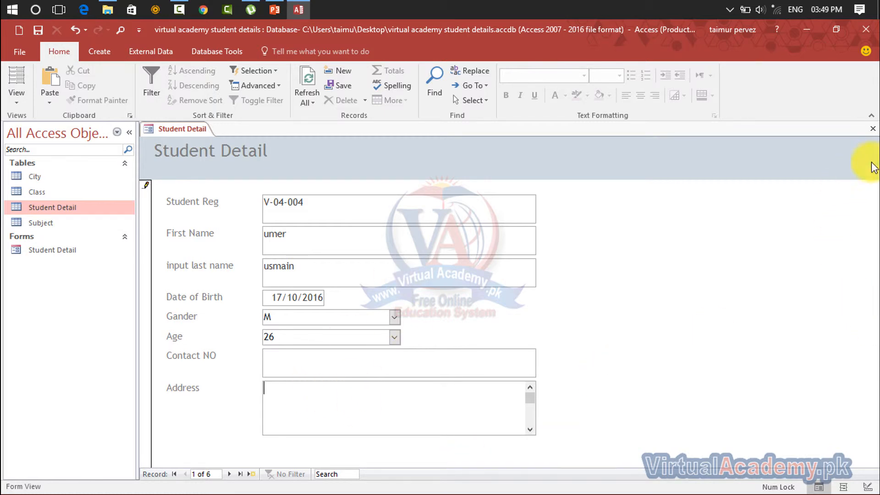
pyautogui.click(873, 130)
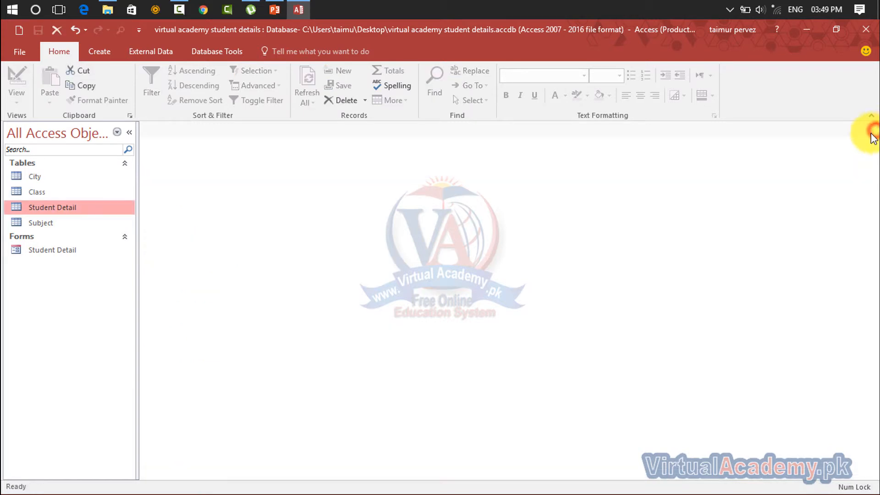
# - Build form Student Detail1 with all fields in Tabular layout, view it, then close it
pyautogui.click(114, 52)
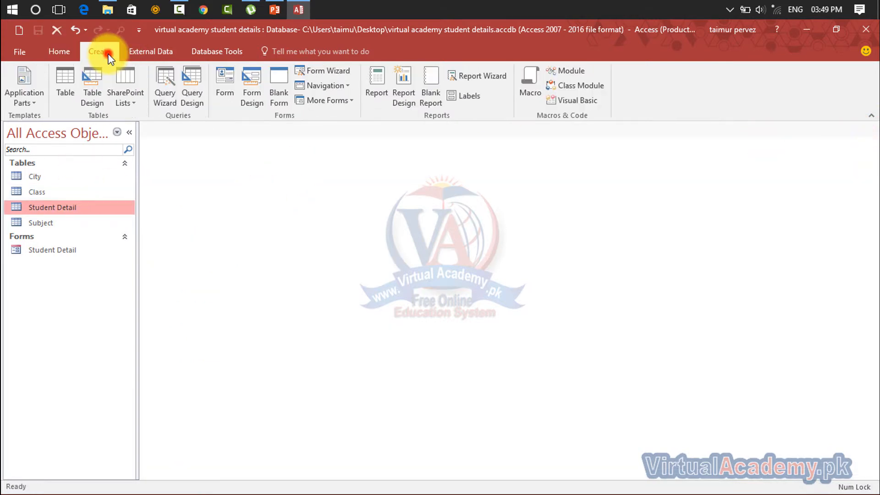
pyautogui.click(333, 71)
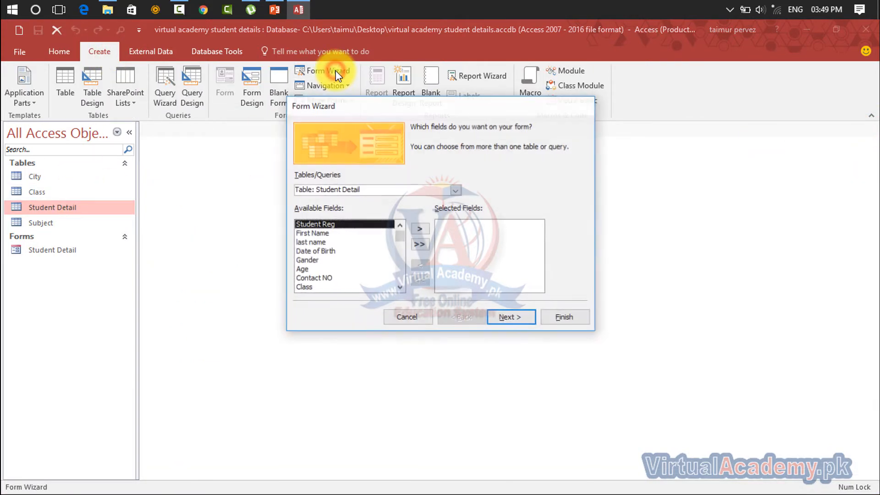
pyautogui.click(421, 243)
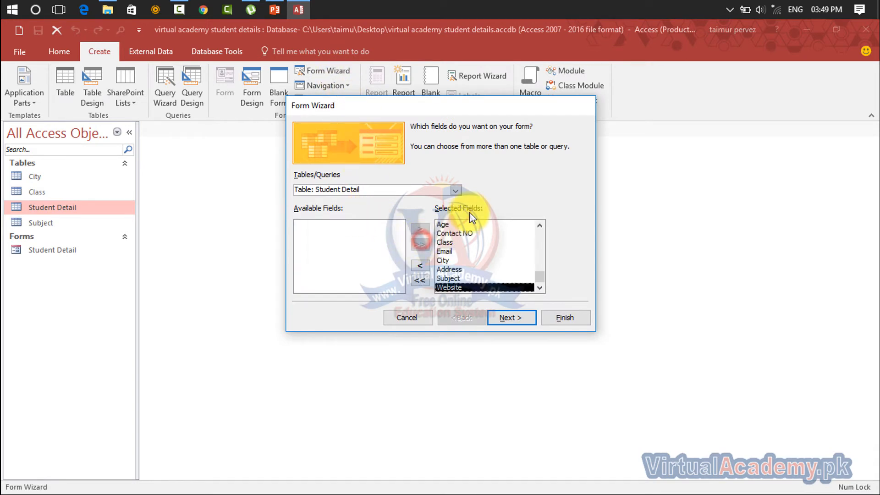
pyautogui.click(508, 319)
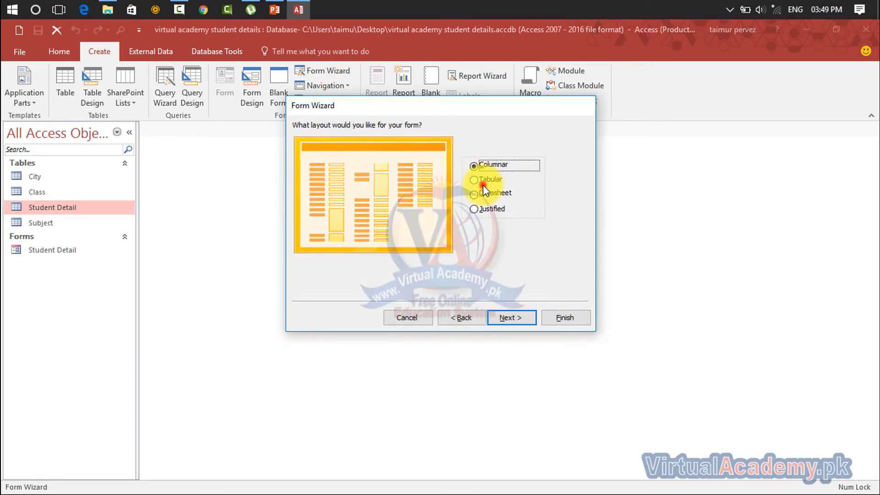
pyautogui.click(478, 180)
pyautogui.click(506, 317)
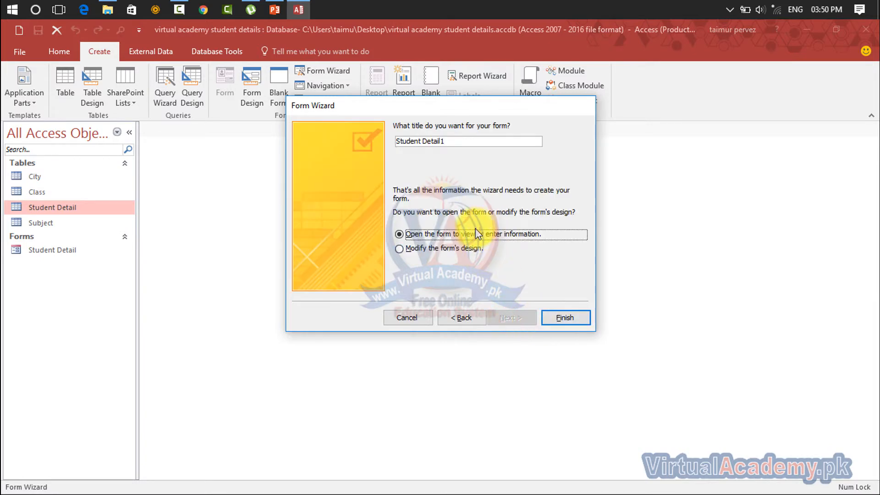
pyautogui.click(555, 315)
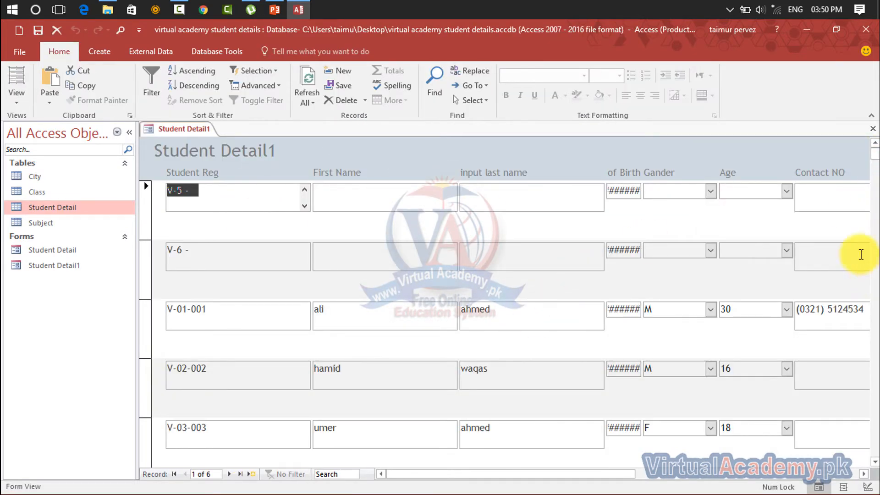
pyautogui.click(874, 130)
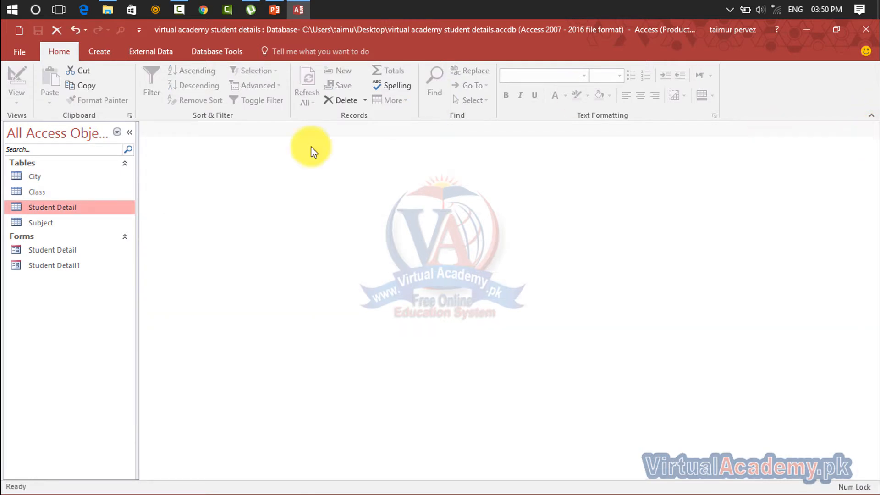
# - Permanently delete the existing Student Detail1 form from the navigation pane
pyautogui.click(72, 251)
pyautogui.click(84, 266)
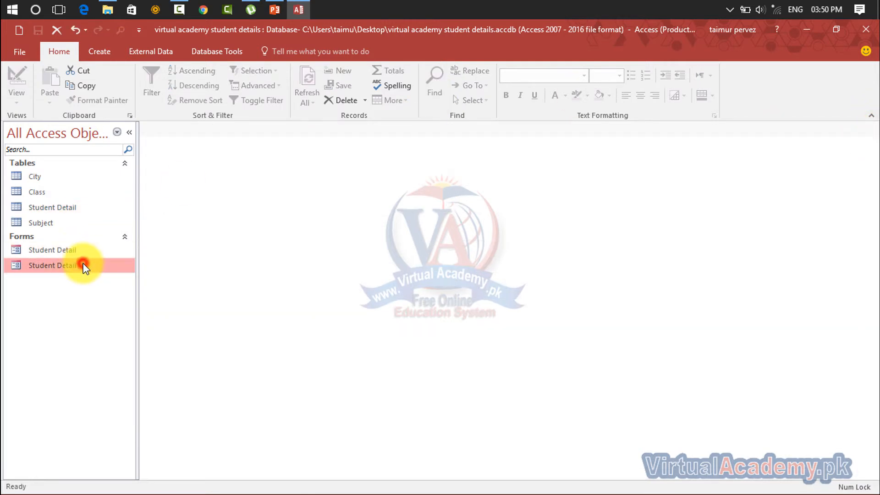
pyautogui.press('Delete')
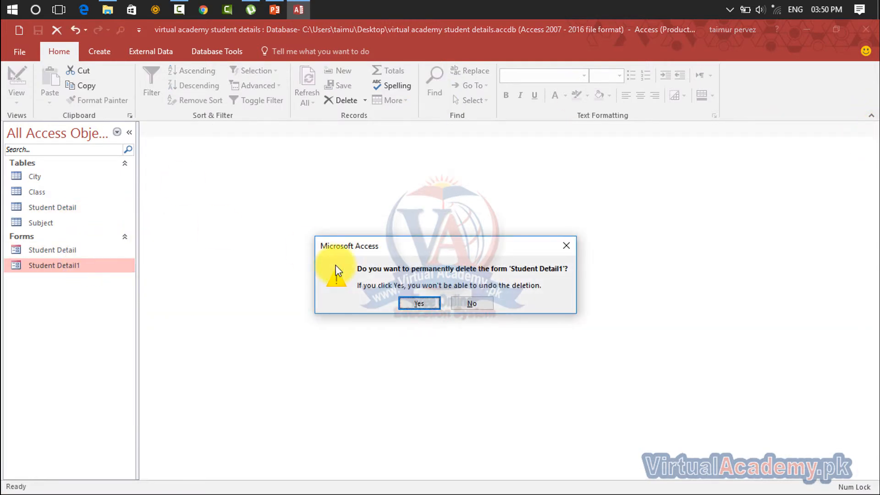
pyautogui.click(429, 304)
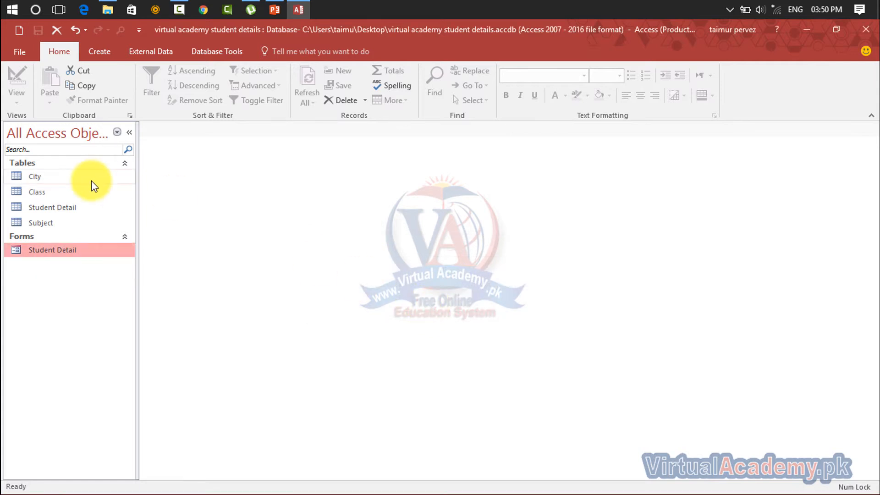
# - Build a Datasheet-layout form with all Student Detail fields in the Form Wizard and open it
pyautogui.click(69, 207)
pyautogui.click(99, 52)
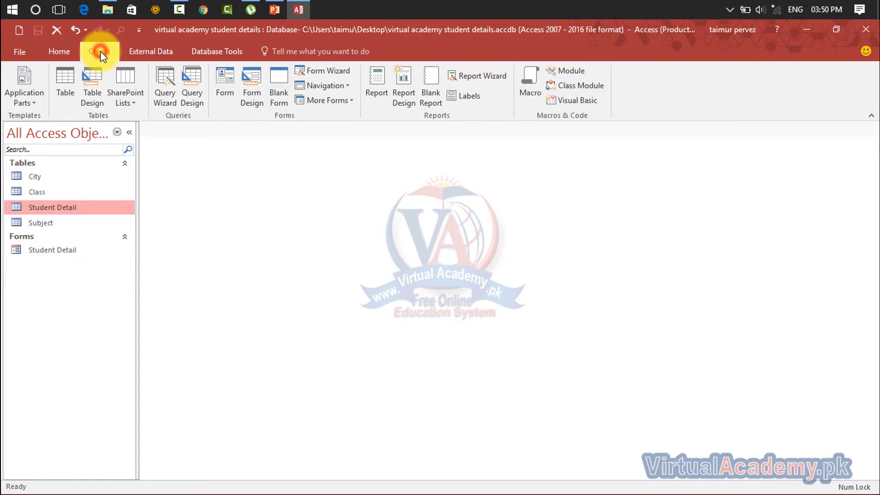
pyautogui.click(318, 68)
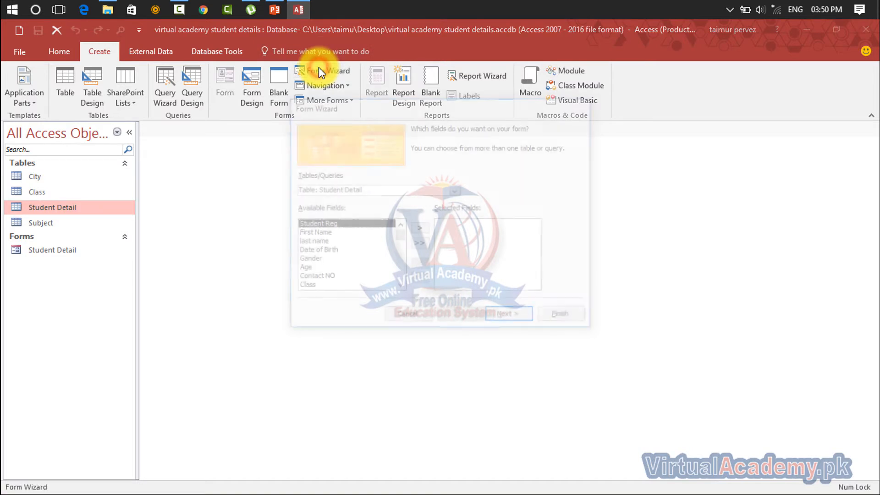
pyautogui.click(420, 245)
pyautogui.click(496, 318)
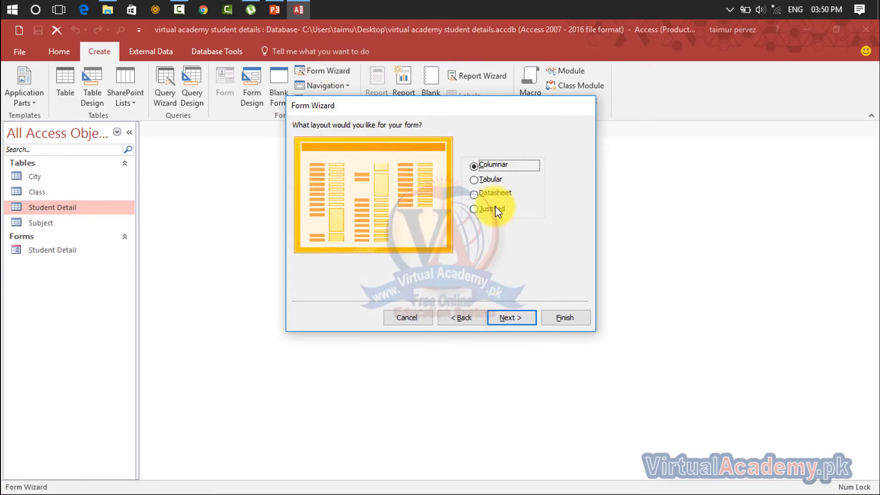
pyautogui.click(493, 192)
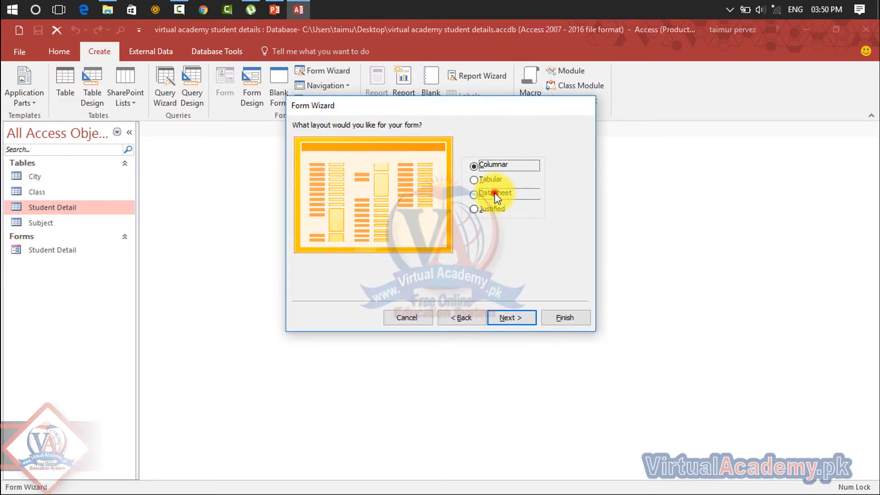
pyautogui.click(505, 316)
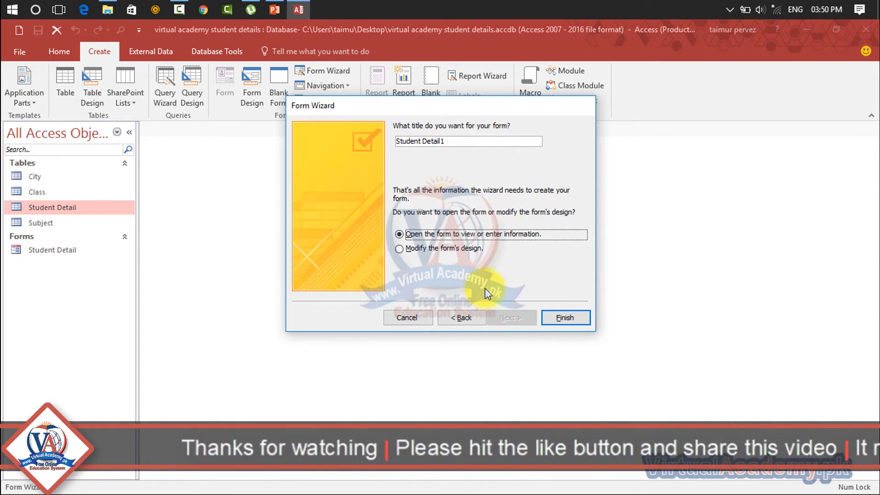
pyautogui.click(565, 317)
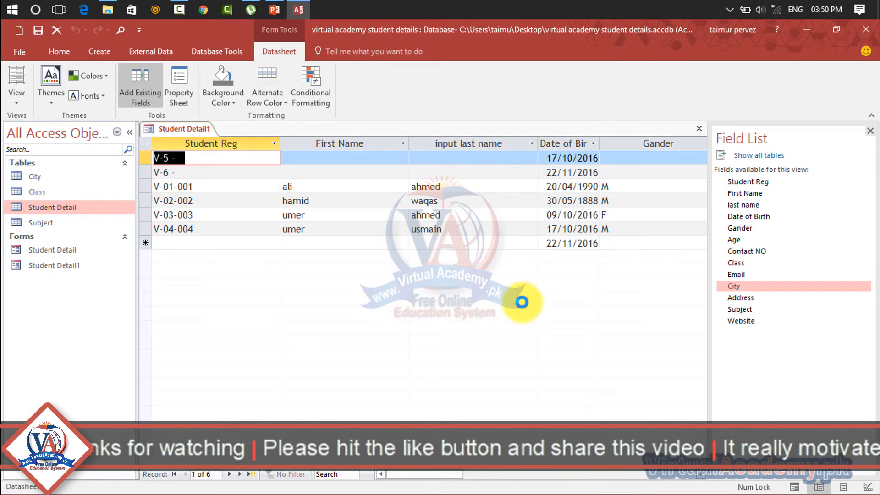
# - Browse the Student Detail1 datasheet records, moving into V-6 and V-03-003
pyautogui.click(51, 263)
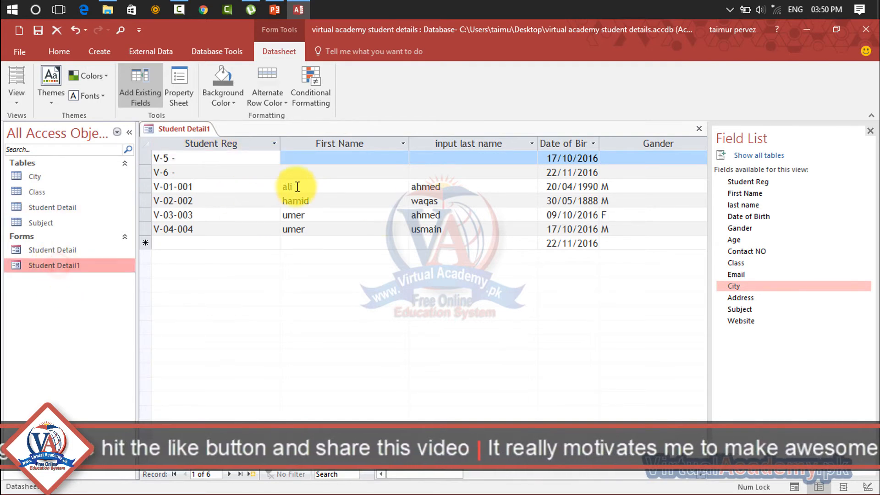
pyautogui.click(314, 173)
pyautogui.click(329, 212)
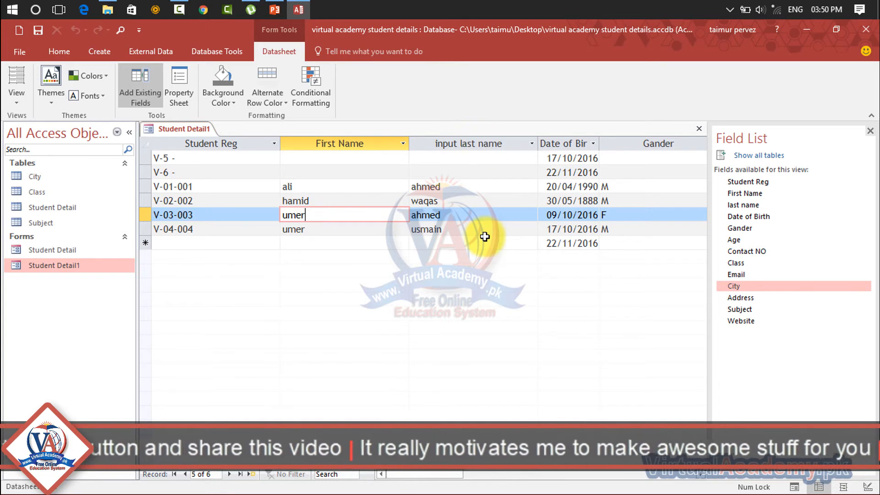
# - Close the Field List and Student Detail1, then permanently delete the Student Detail1 form
pyautogui.click(870, 131)
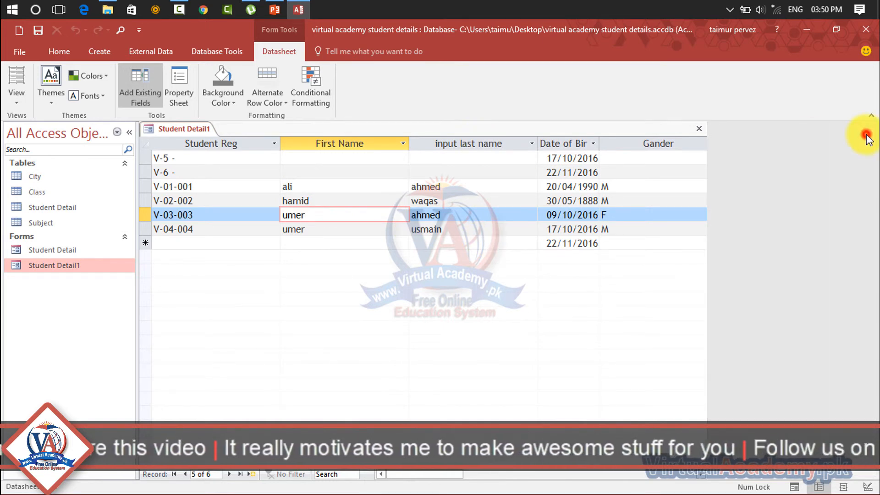
pyautogui.click(874, 132)
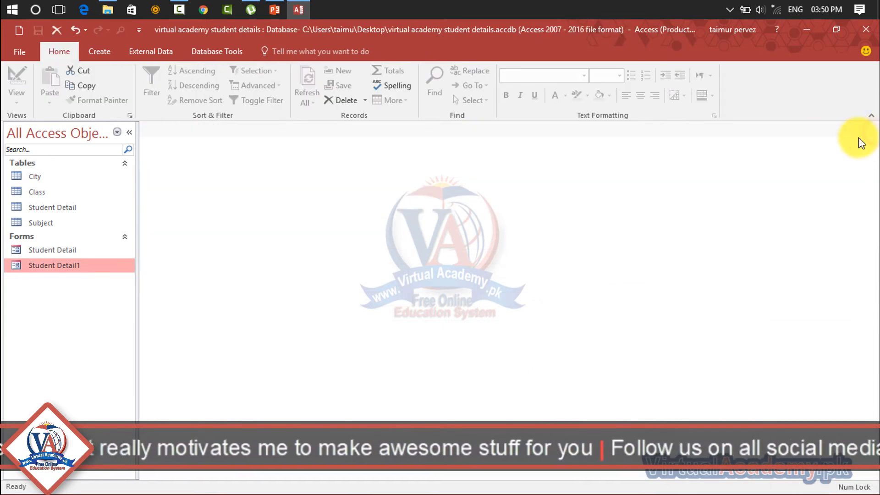
pyautogui.press('Delete')
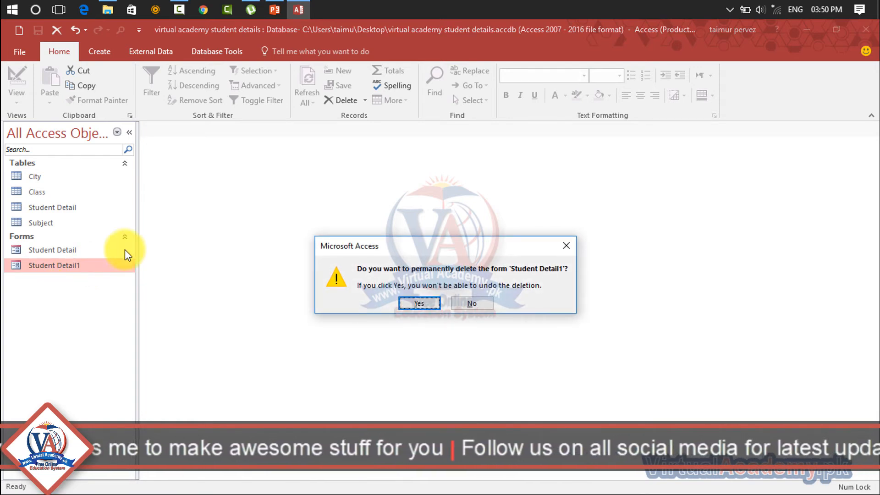
pyautogui.click(410, 302)
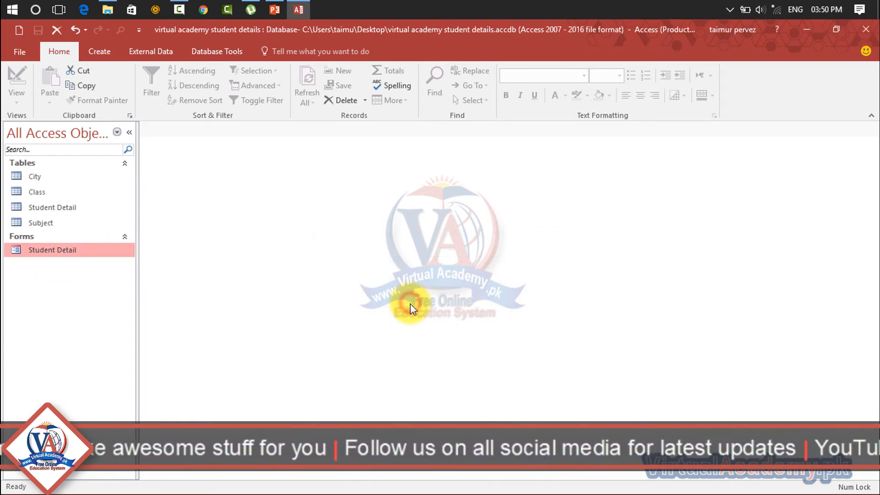
pyautogui.click(79, 205)
pyautogui.click(98, 47)
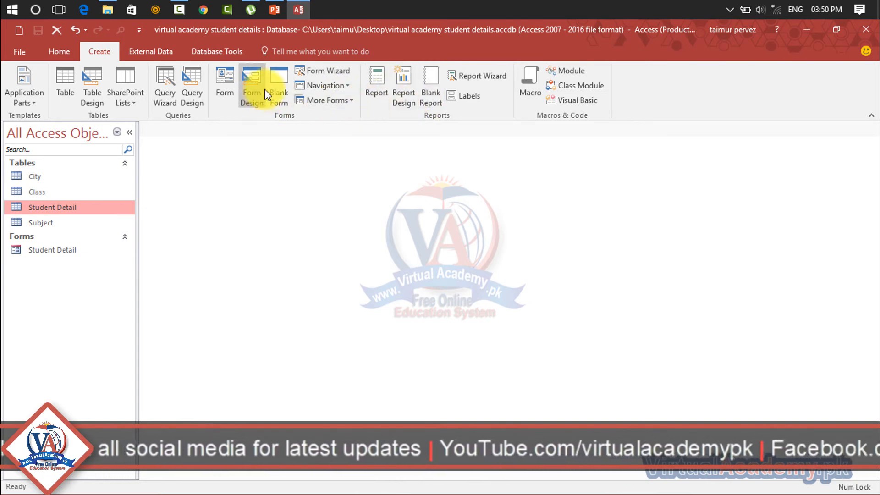
# - Run the Form Wizard with every Student Detail field and Justified layout, finishing as Student Detail1
pyautogui.click(335, 73)
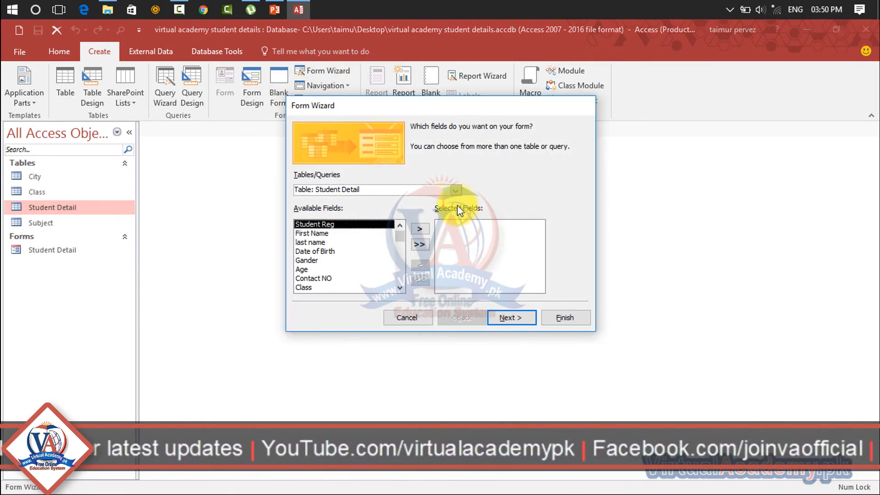
pyautogui.click(418, 245)
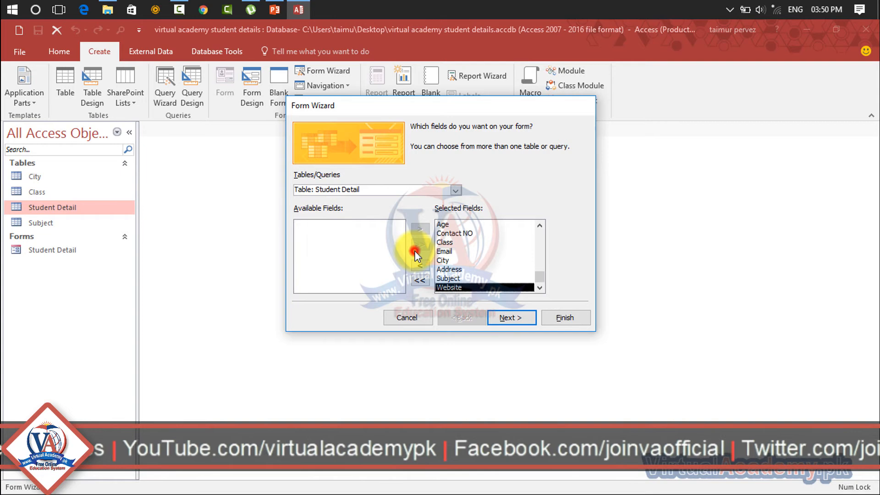
pyautogui.click(455, 190)
pyautogui.click(455, 191)
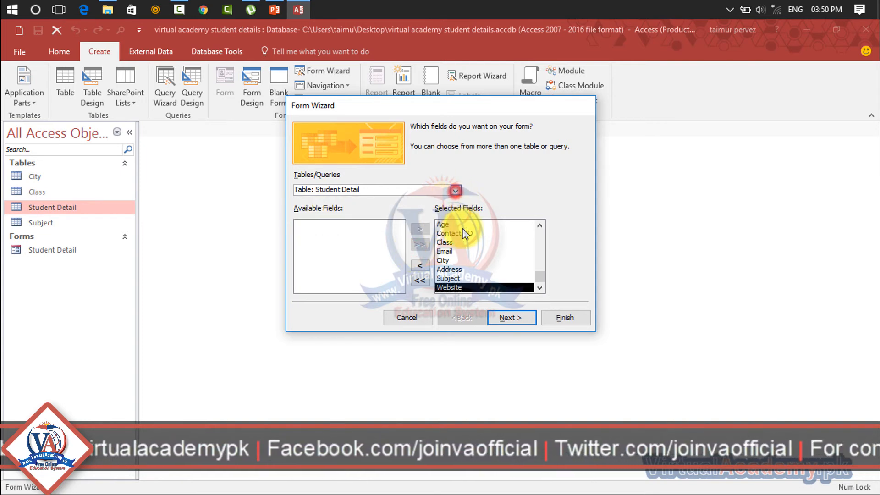
pyautogui.click(504, 316)
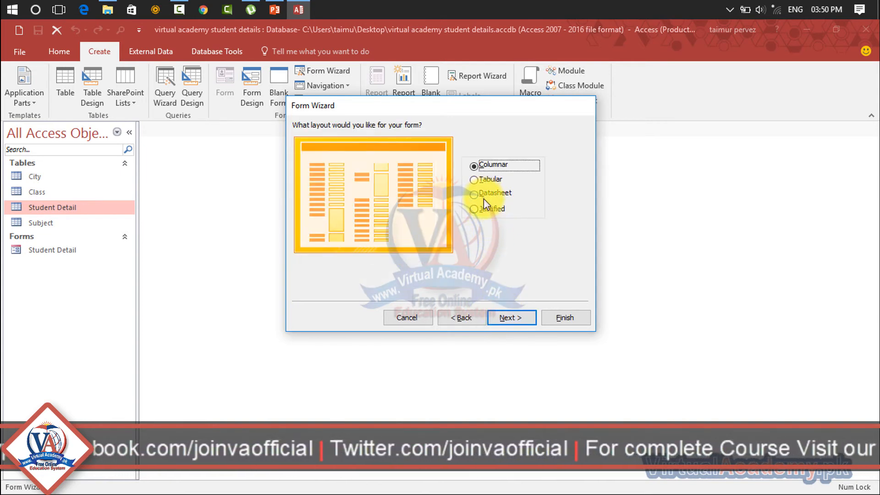
pyautogui.click(484, 210)
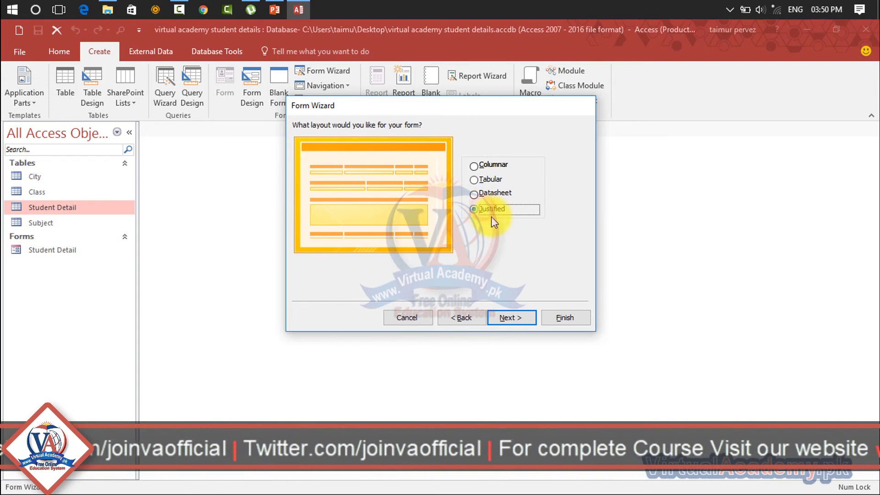
pyautogui.click(508, 318)
pyautogui.click(580, 318)
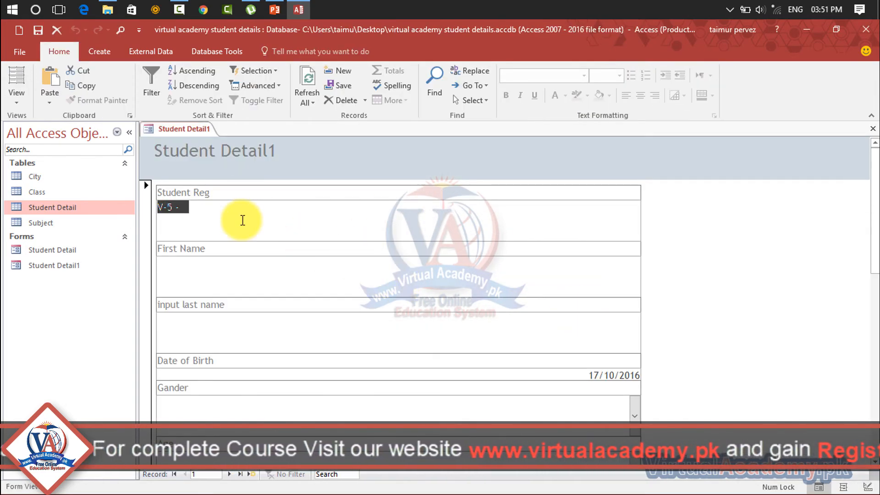
# - Step through the Student Reg, First Name, Last Name, Date of Birth and Gender fields
pyautogui.click(243, 221)
pyautogui.click(204, 252)
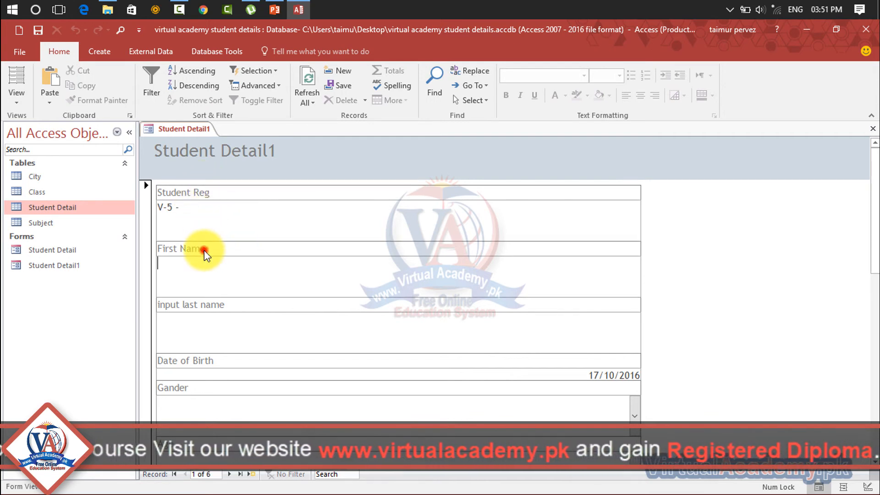
pyautogui.click(196, 305)
pyautogui.click(197, 360)
pyautogui.click(195, 402)
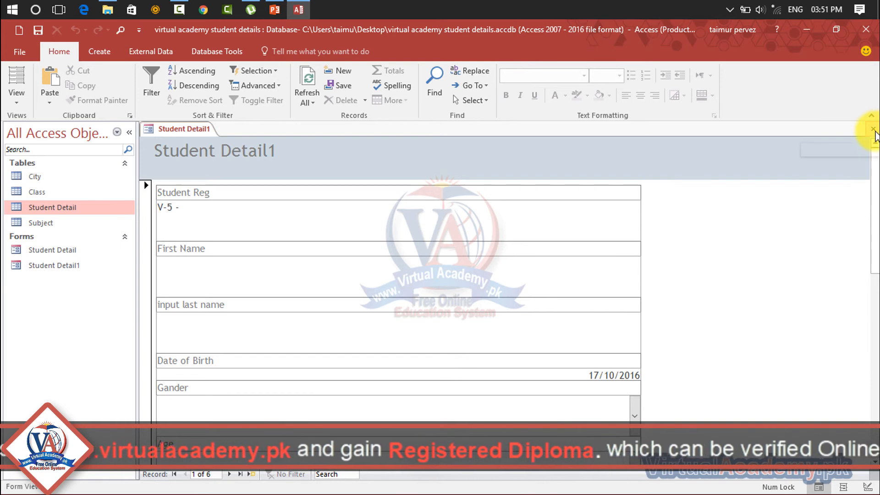
# - Close the Justified Student Detail1 form and permanently delete it
pyautogui.click(874, 131)
pyautogui.click(29, 267)
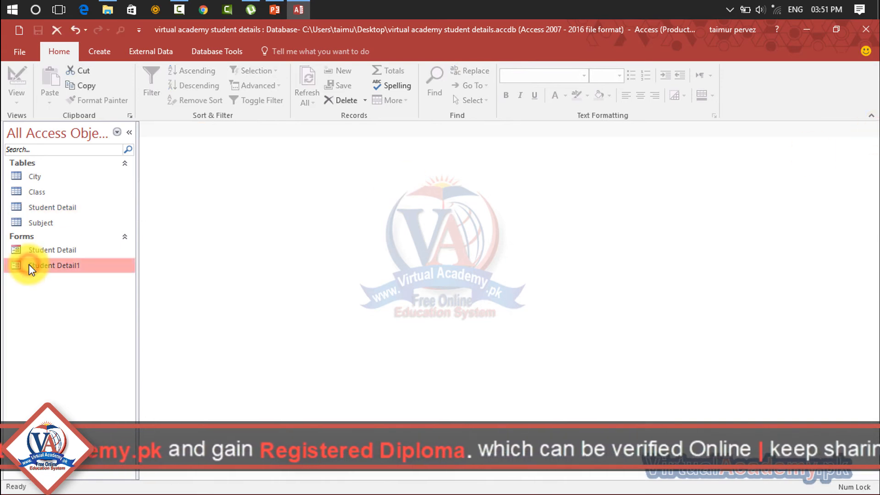
pyautogui.press('Delete')
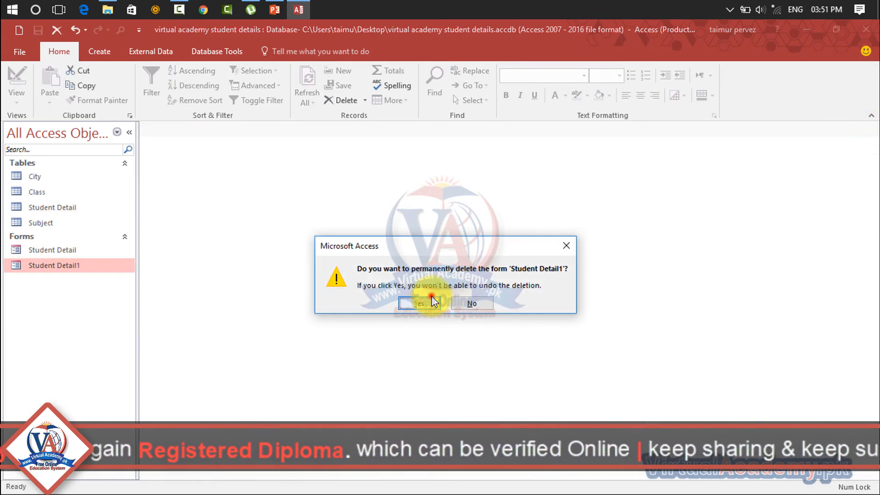
pyautogui.click(418, 303)
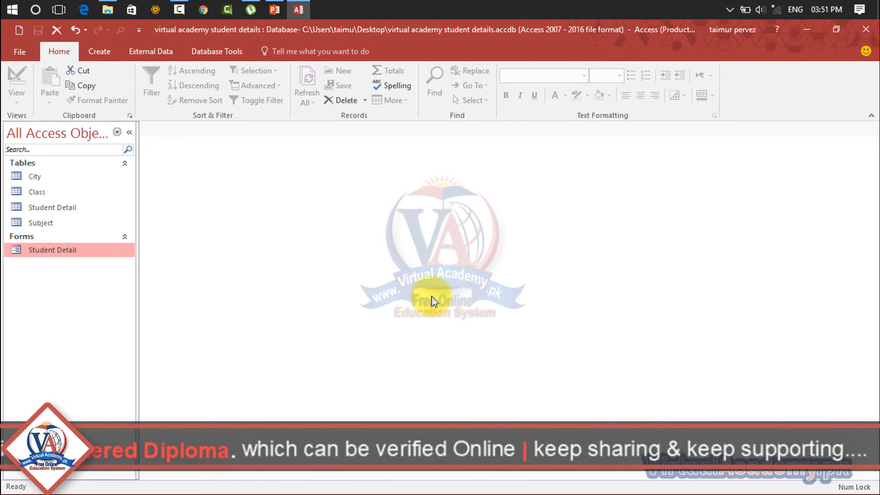
pyautogui.click(103, 54)
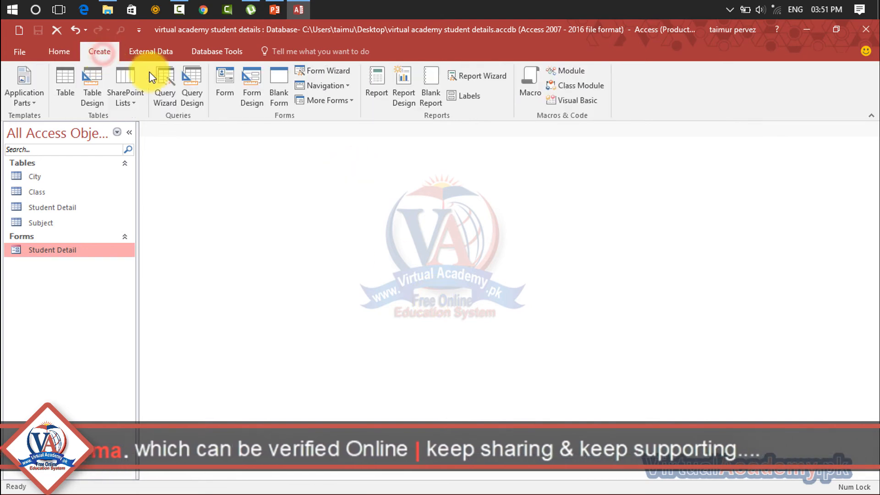